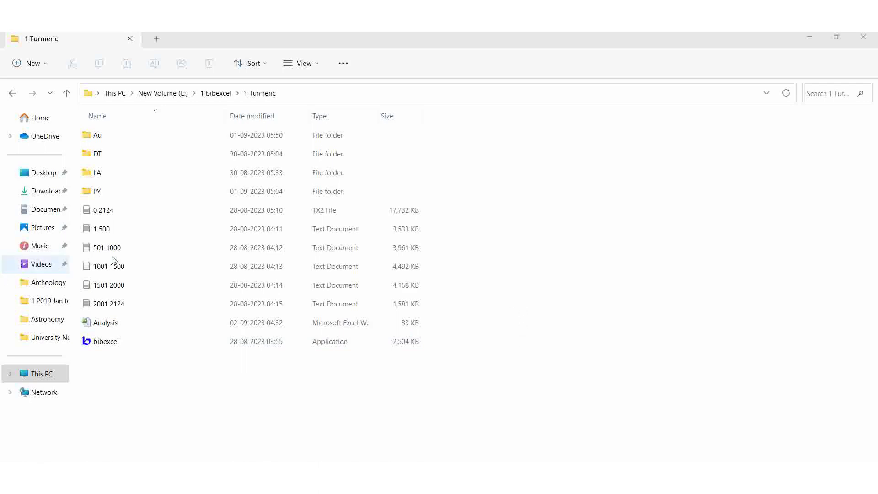
Select the 0 2124 record file in the 1 Turmeric folder
click(155, 212)
Open 0 2124 in Notepad and inspect the journal title on the SO line
double_click(126, 213)
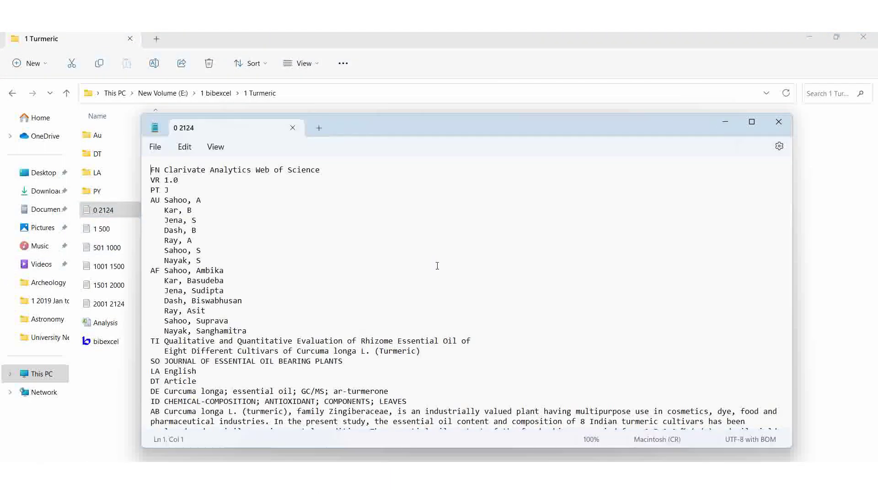
scroll(194, 276, down, 3)
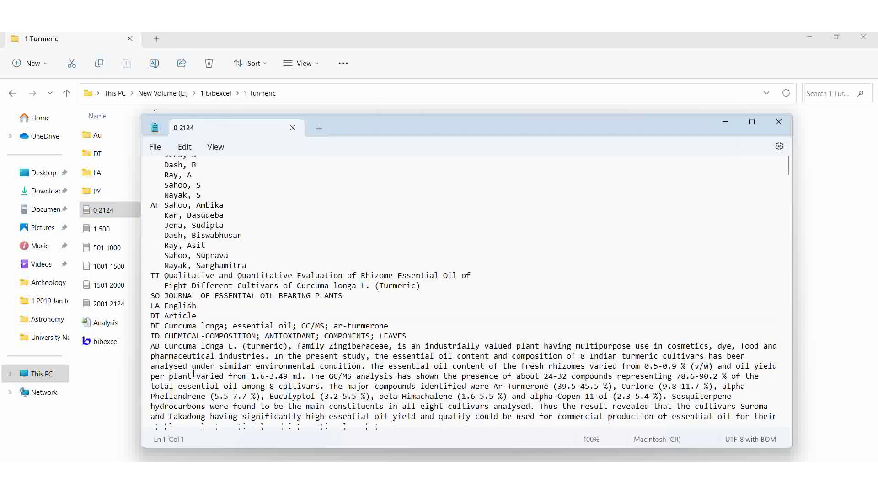
drag(165, 261, 342, 264)
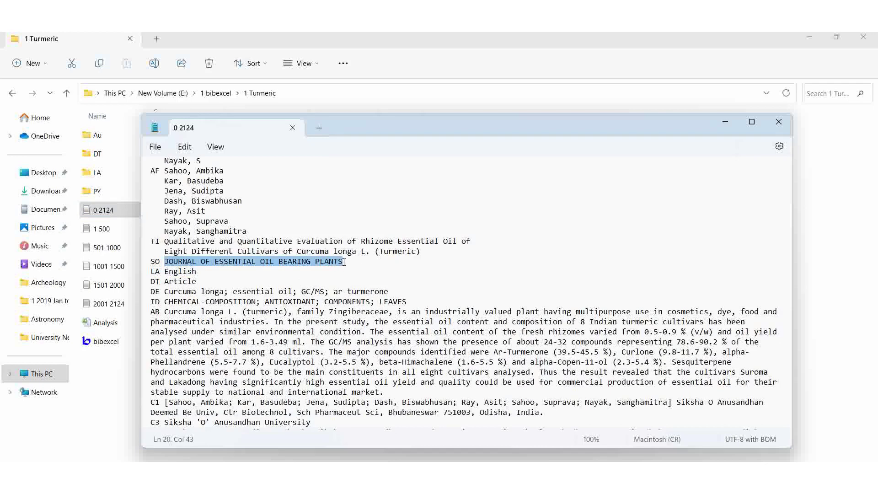
click(244, 282)
scroll(244, 282, down, 1)
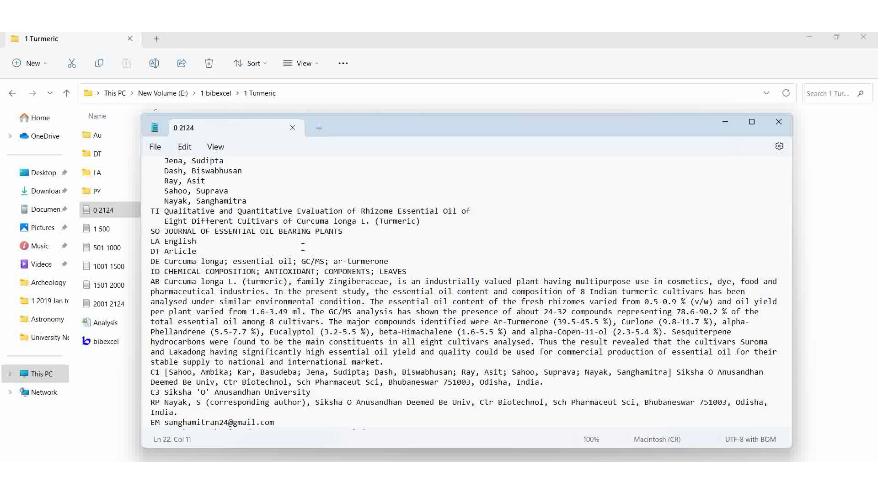
Close Notepad and create a new folder named SO in 1 Turmeric
click(778, 123)
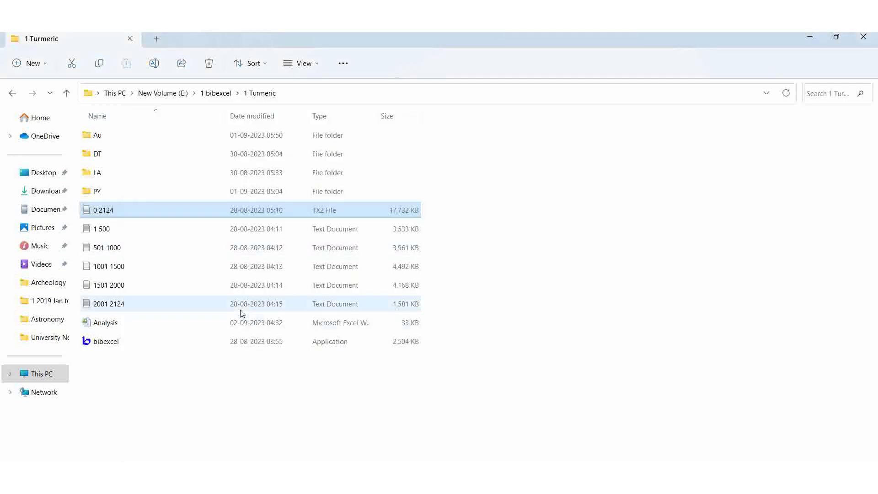
right_click(499, 261)
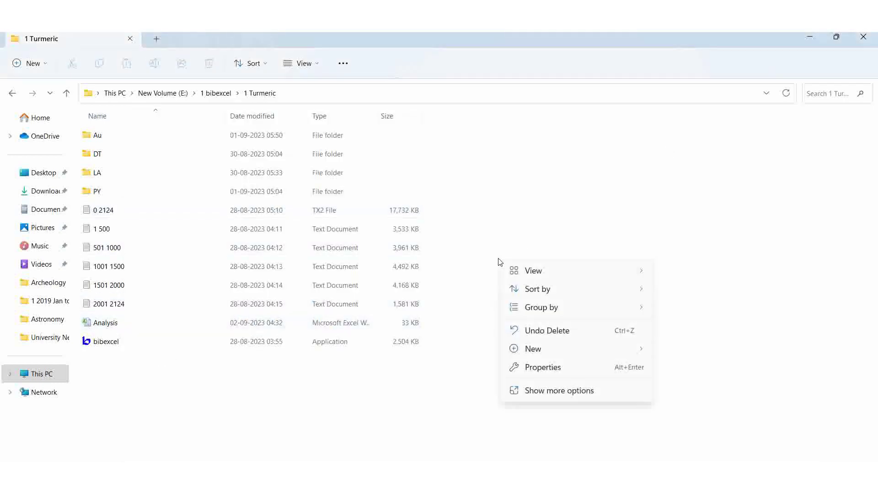
mouse_move(515, 351)
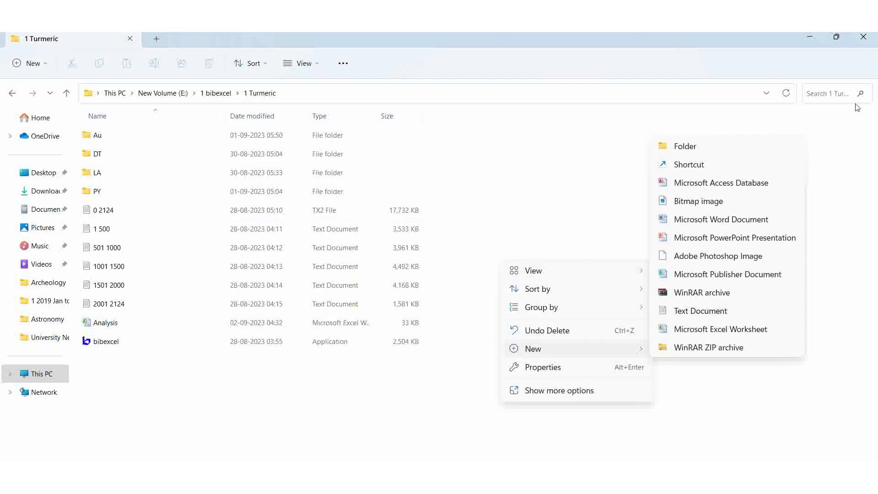
click(671, 147)
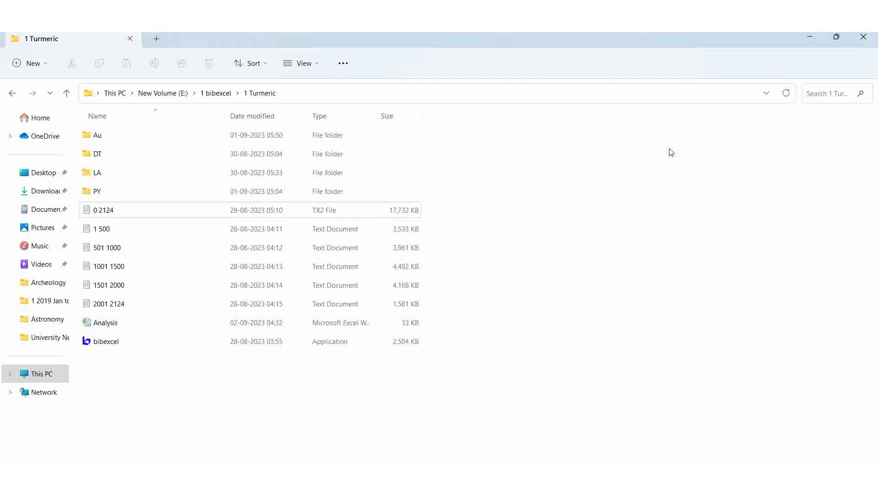
key(Home)
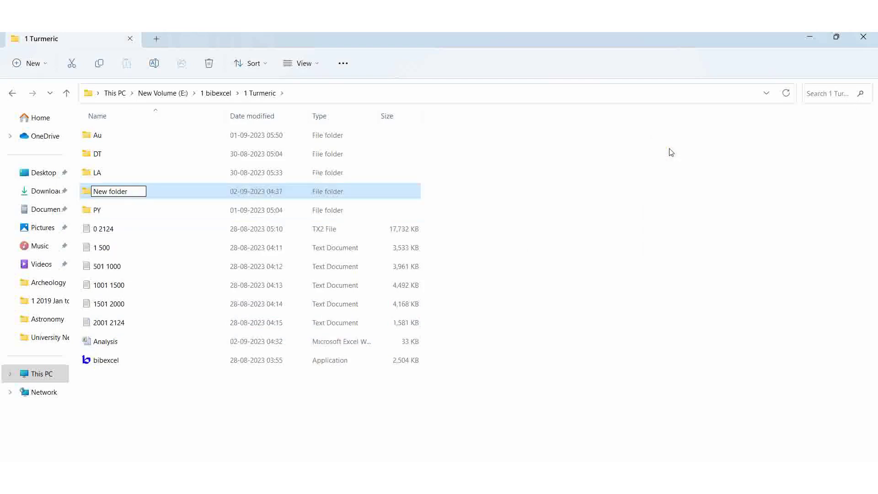
text(S)
key(BackSpace)
key(ctrl+a)
text(SO)
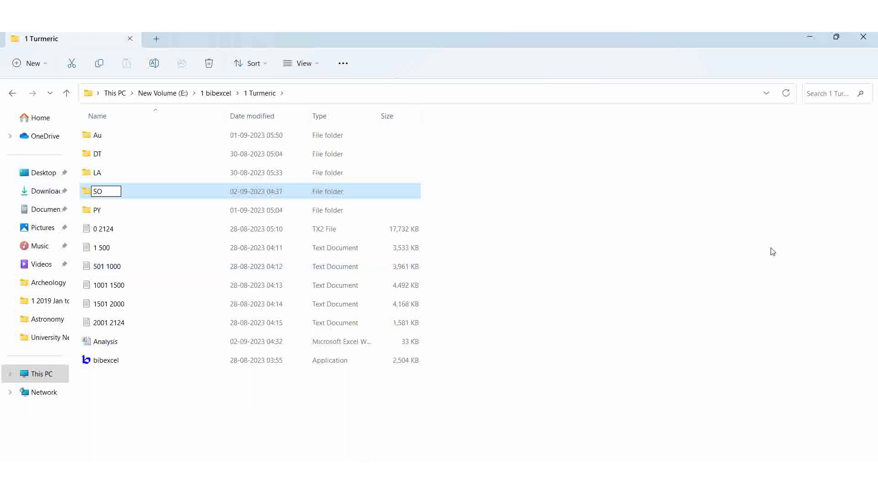
click(750, 210)
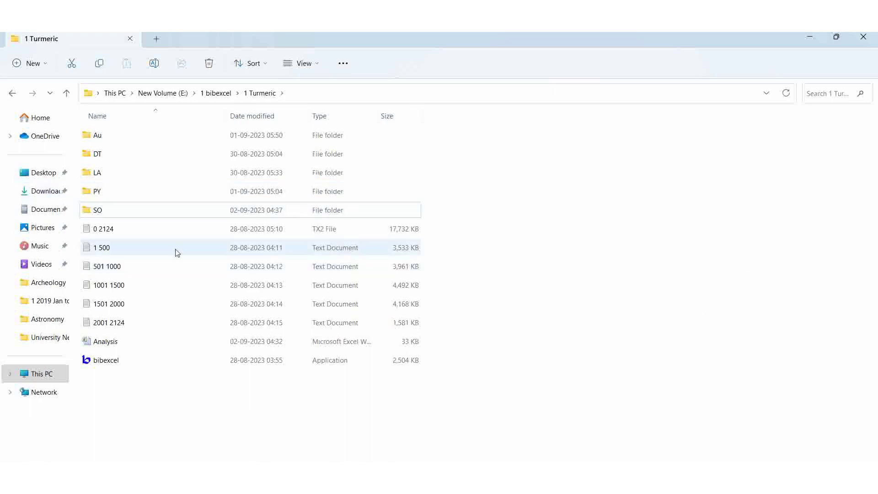
Copy the 0 2124 file and paste it into the SO folder
right_click(99, 233)
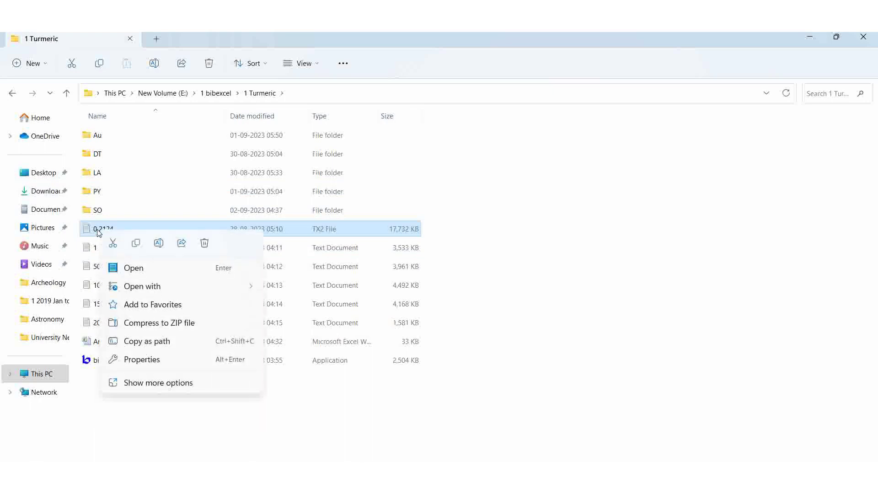
click(136, 243)
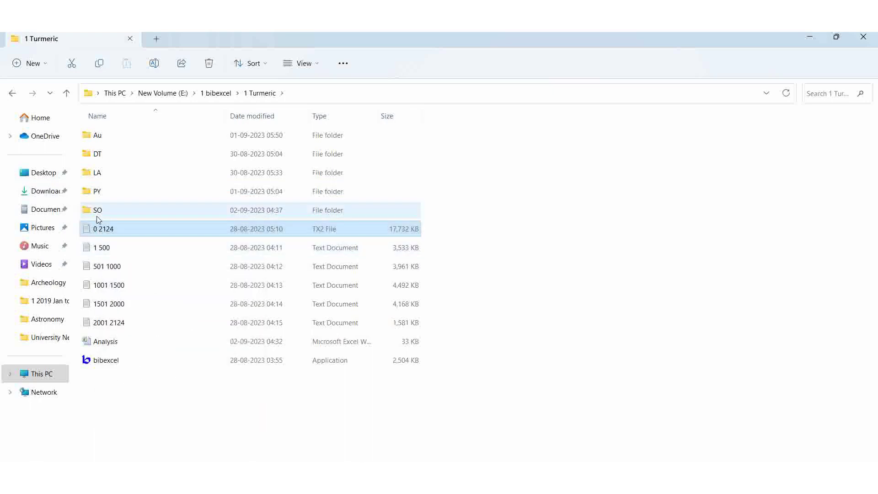
double_click(98, 212)
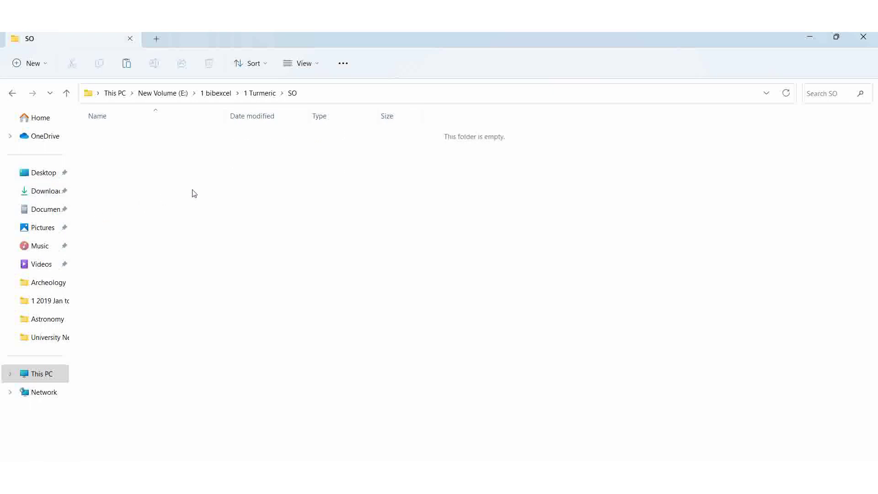
right_click(193, 193)
click(208, 203)
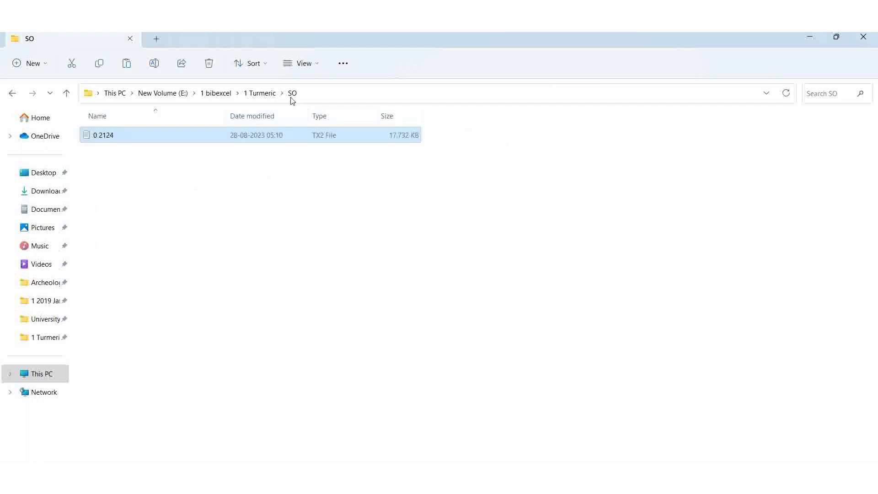
Return to 1 Turmeric, launch BibExcel and browse to the SO folder
click(262, 94)
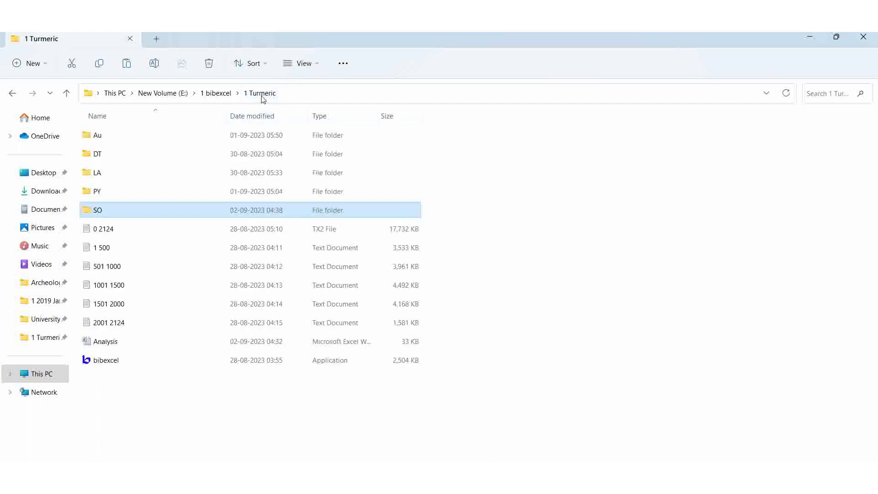
double_click(104, 360)
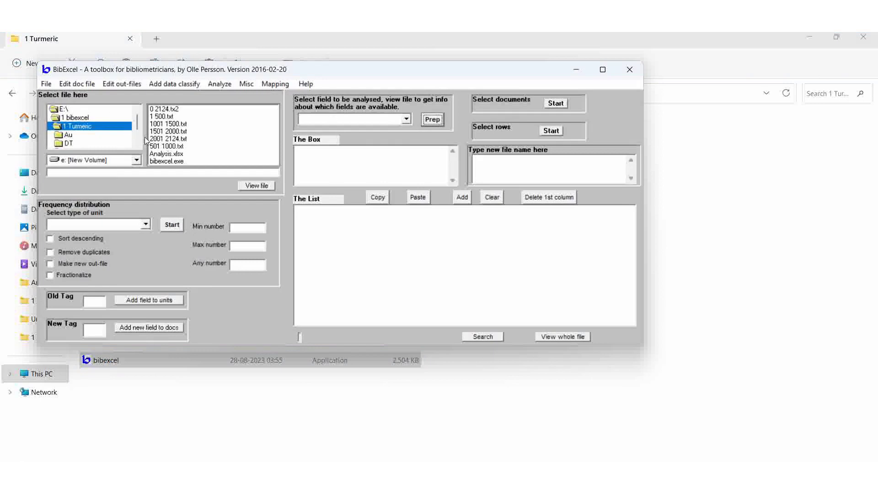
scroll(138, 132, down, 1)
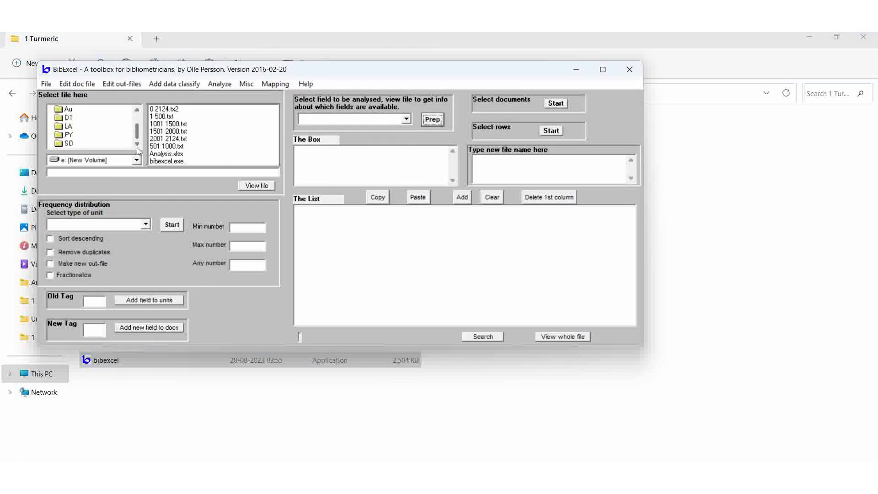
double_click(67, 144)
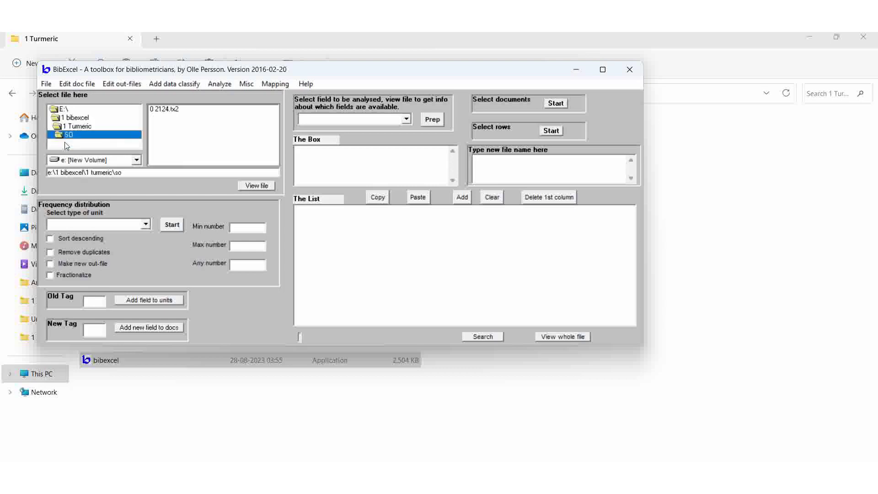
Show 0 2124.tx2 records, select the SO journal line and enter so as old tag
click(165, 109)
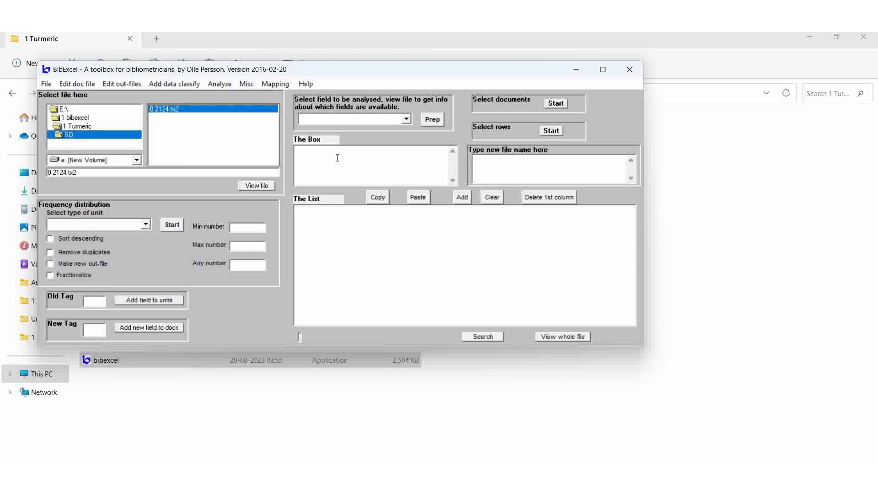
click(257, 186)
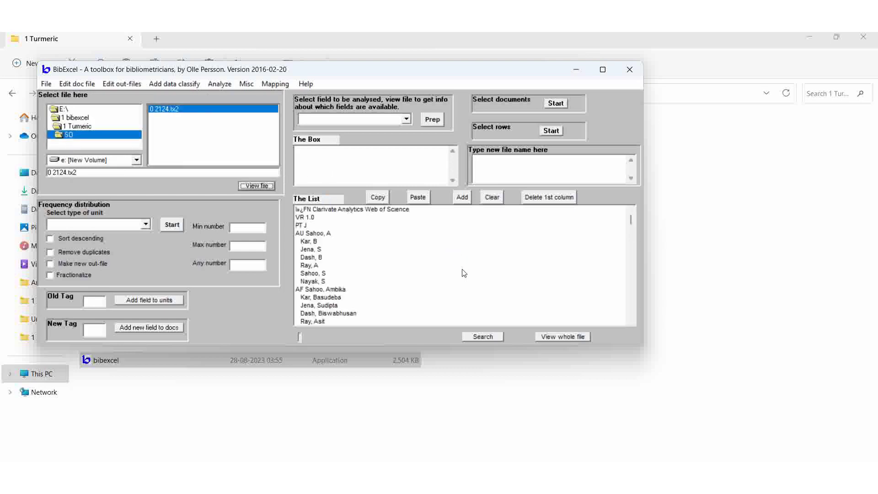
scroll(462, 269, down, 1)
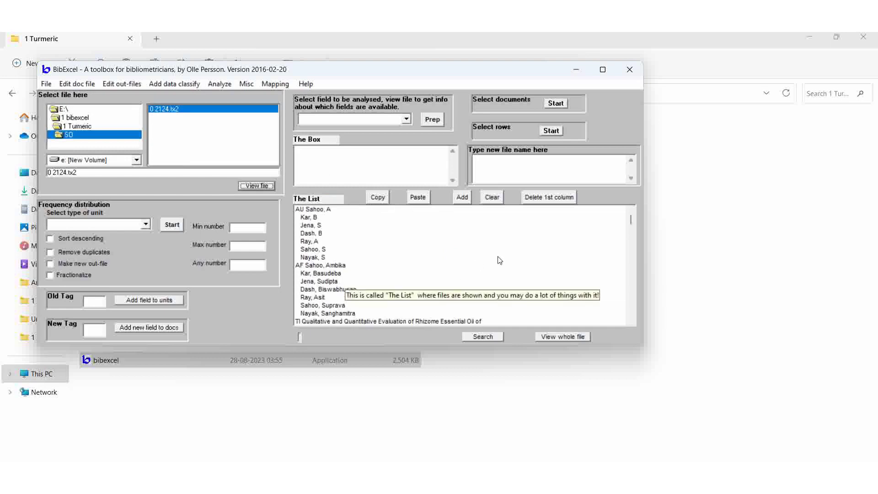
scroll(500, 259, down, 2)
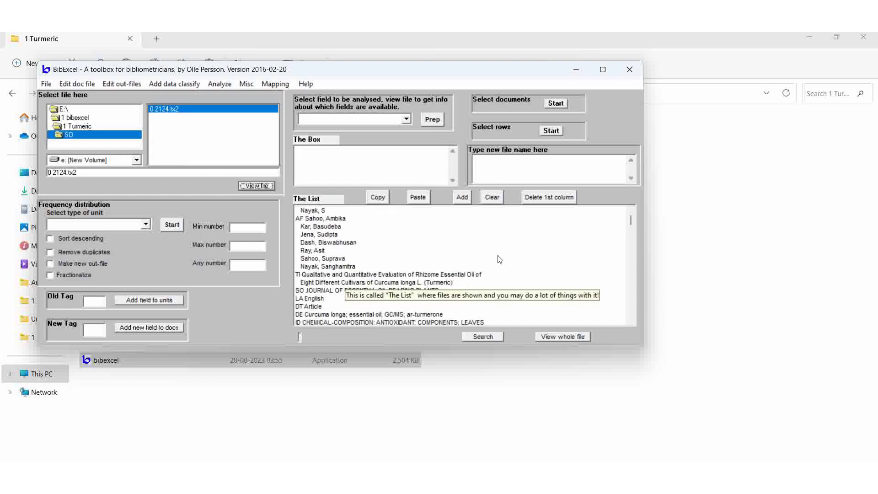
click(303, 289)
scroll(303, 289, down, 1)
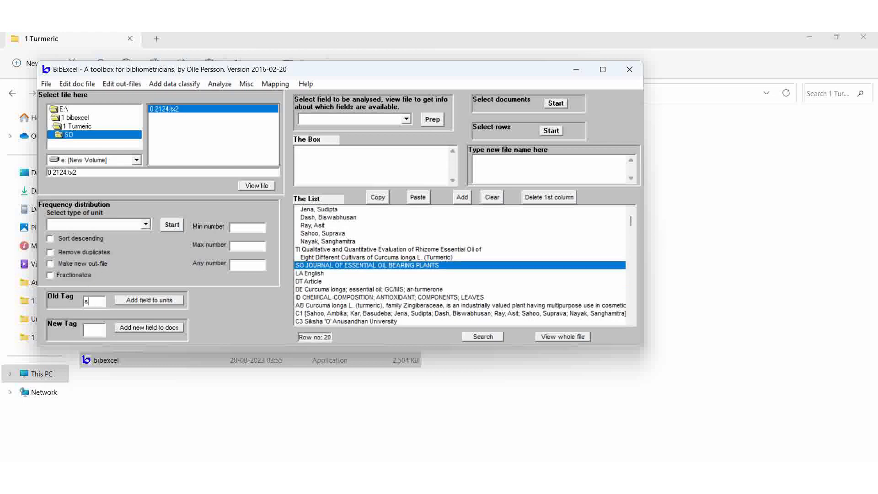
text(o)
Convert the Web of Science plain-text records to Dialog format, dropping DOI numbers
click(246, 86)
mouse_move(372, 97)
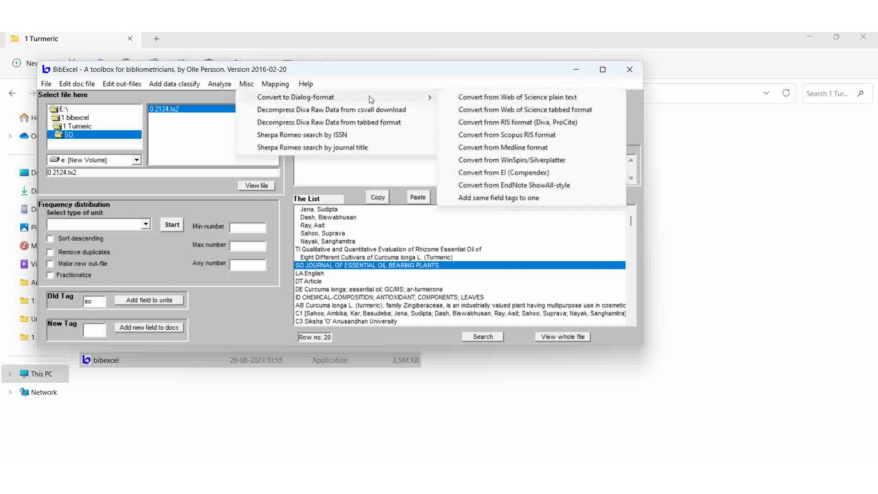
click(618, 98)
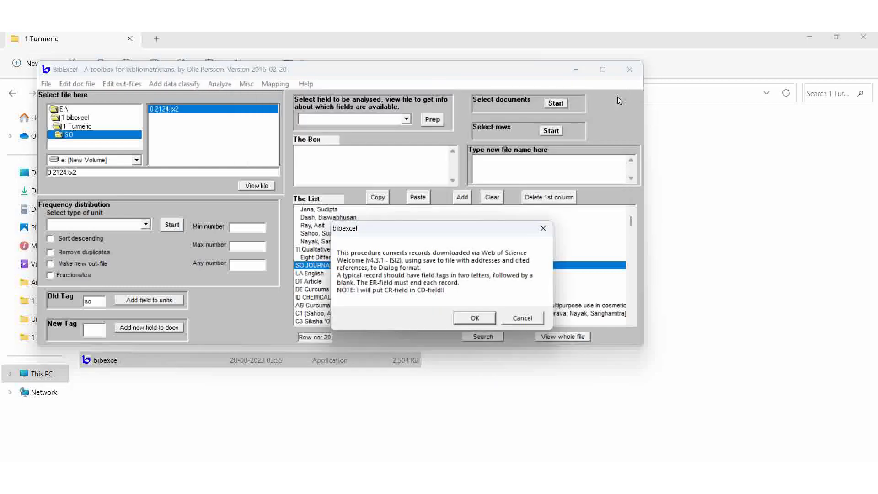
click(475, 317)
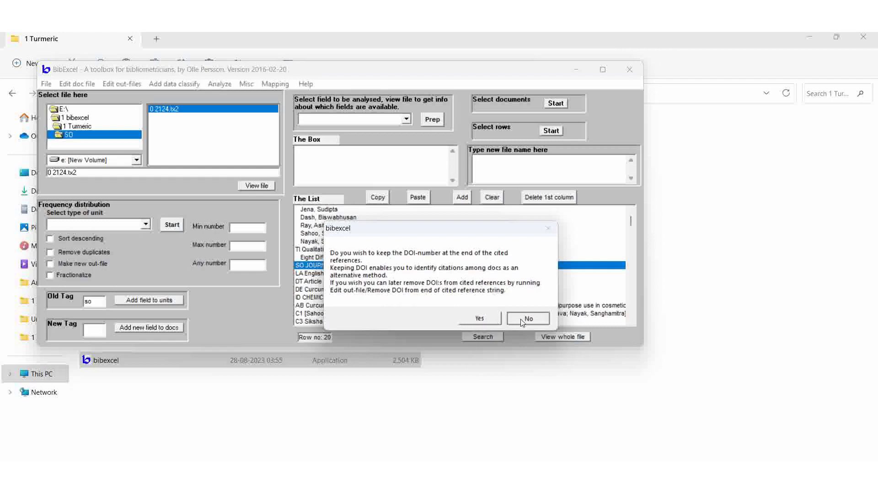
click(521, 319)
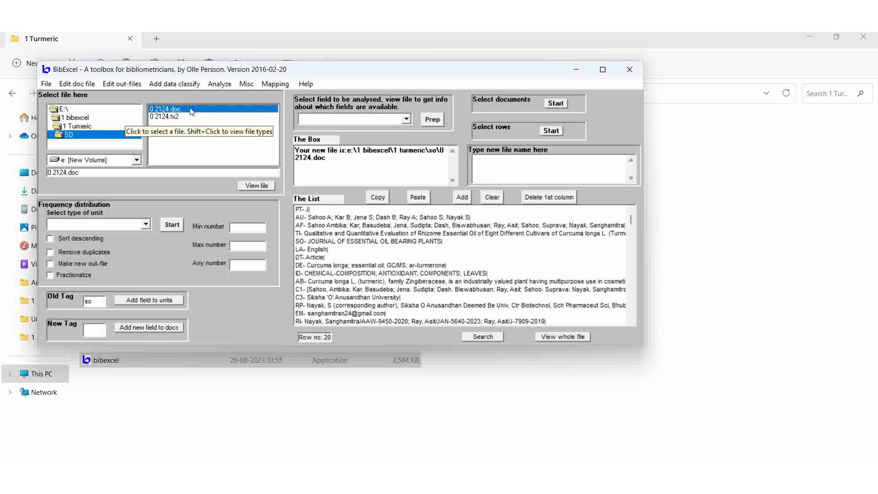
Reload 0 2124.doc and prep the SO field 'Whole field intact' into 0 2124.out
click(257, 186)
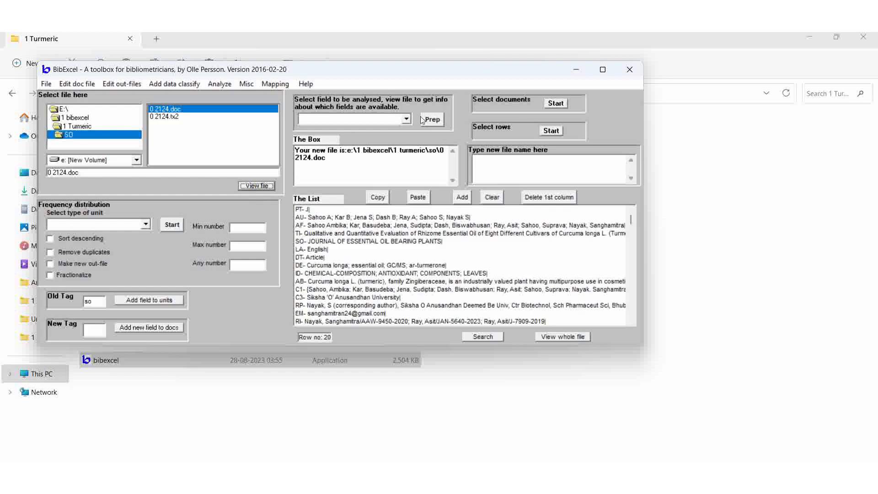
click(406, 119)
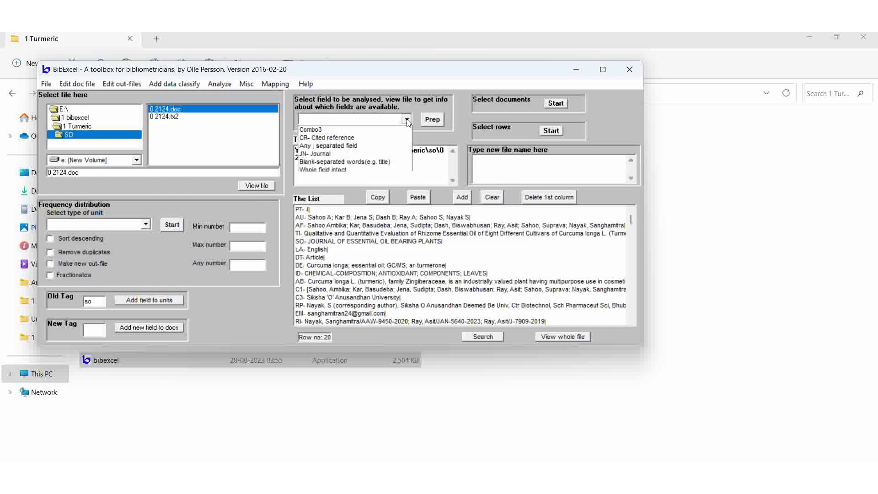
click(345, 170)
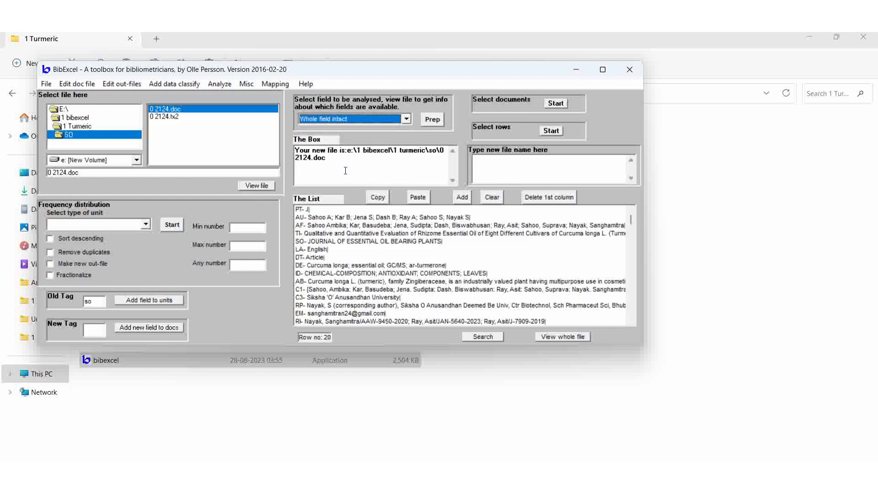
click(431, 120)
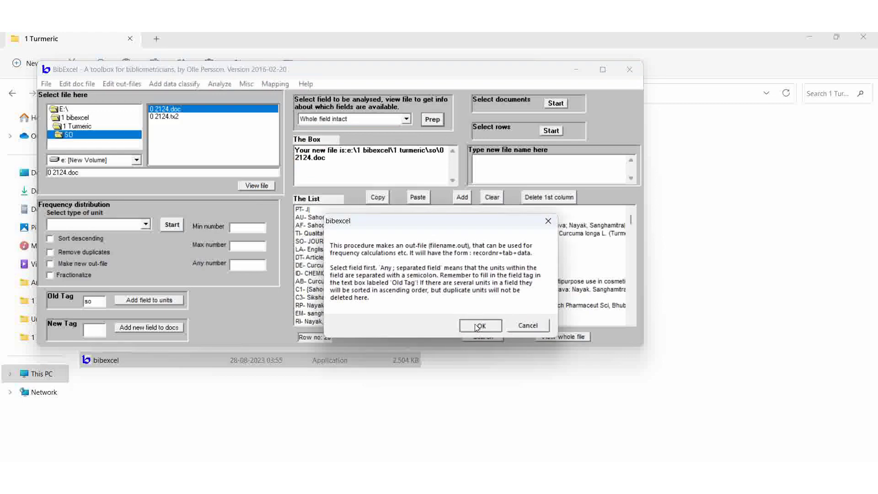
click(476, 325)
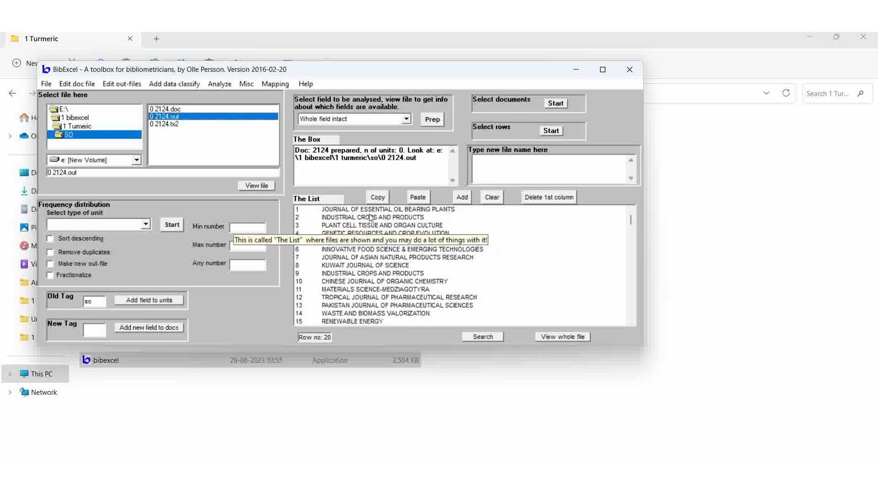
scroll(525, 281, down, 2)
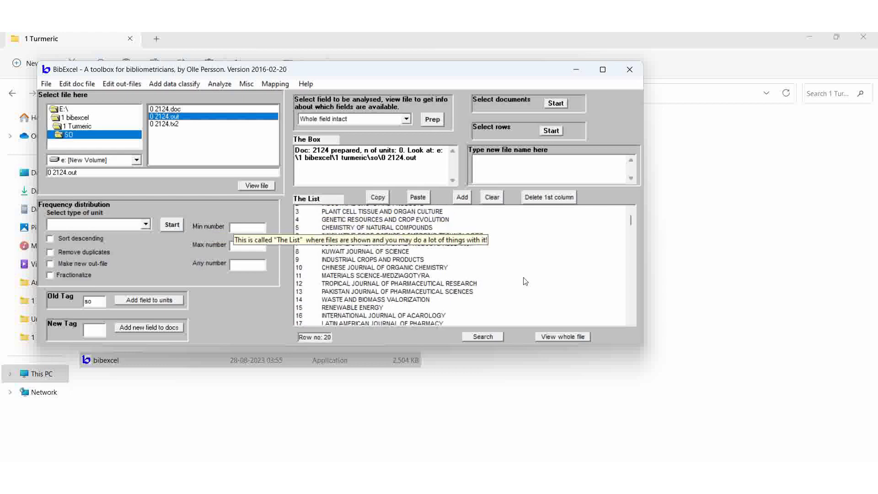
scroll(525, 282, down, 1)
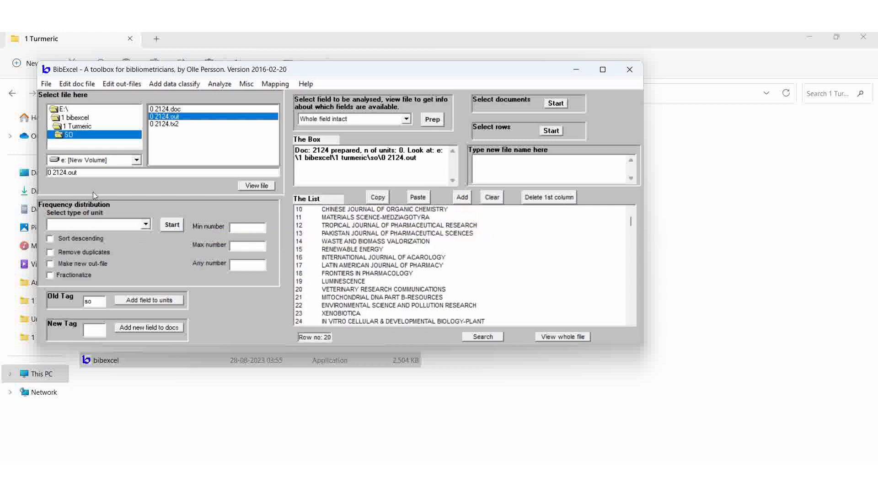
Apply 'Good for journal names' case conversion, creating 0 2124.cap in sentence case
click(129, 87)
click(546, 264)
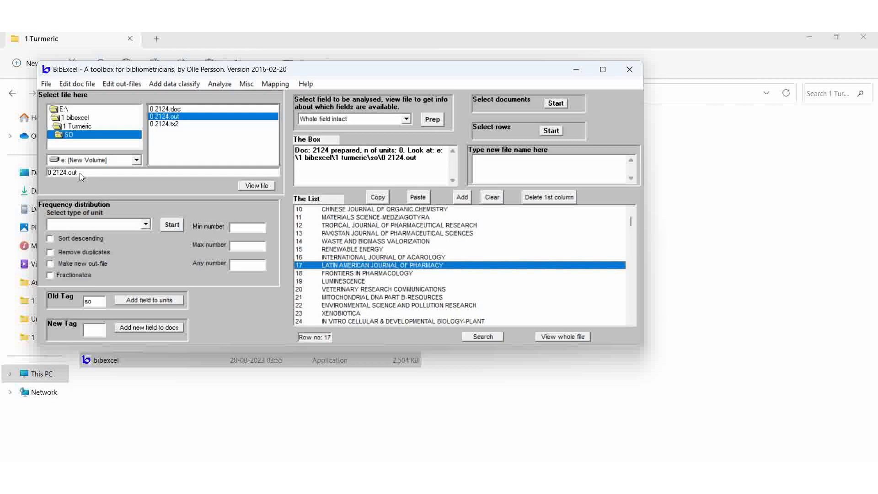
click(120, 82)
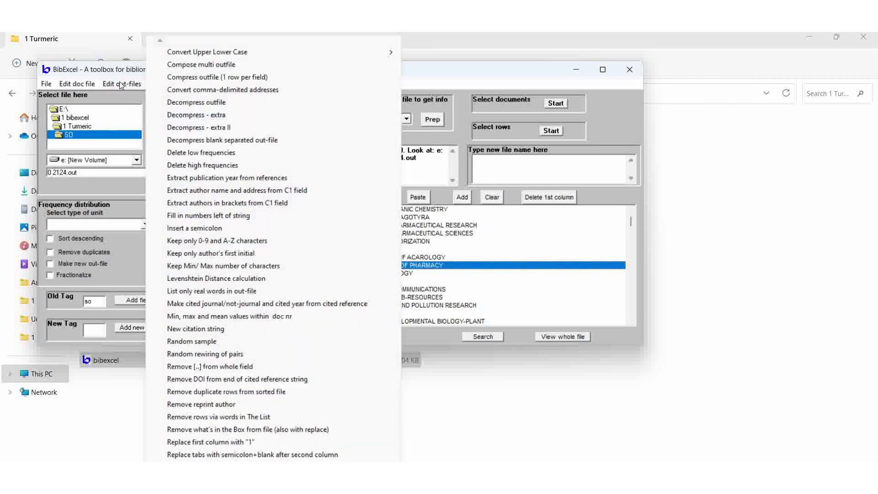
mouse_move(192, 52)
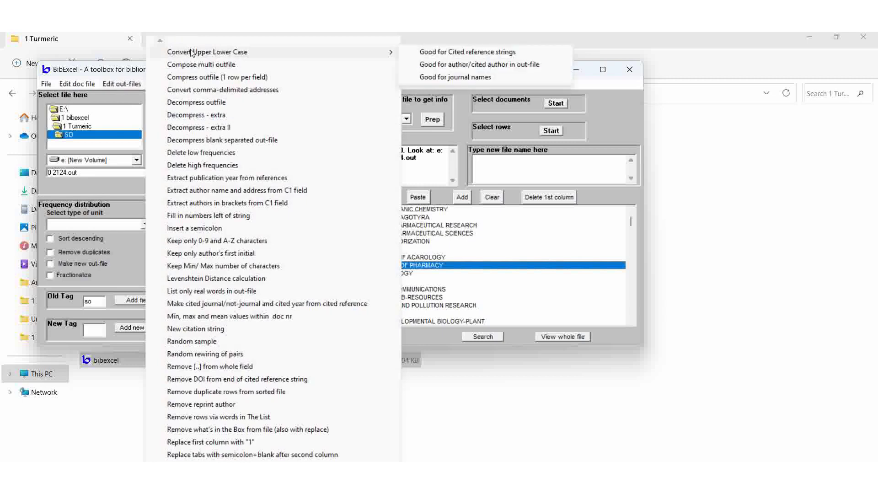
click(465, 79)
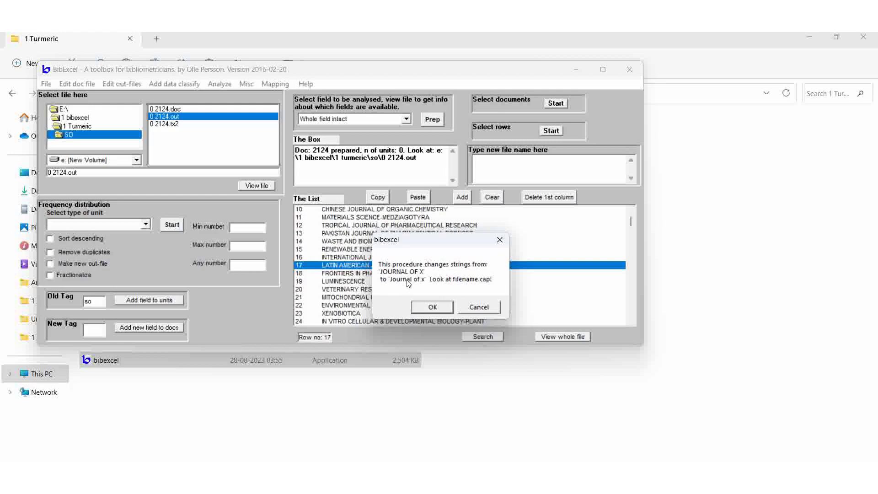
click(434, 308)
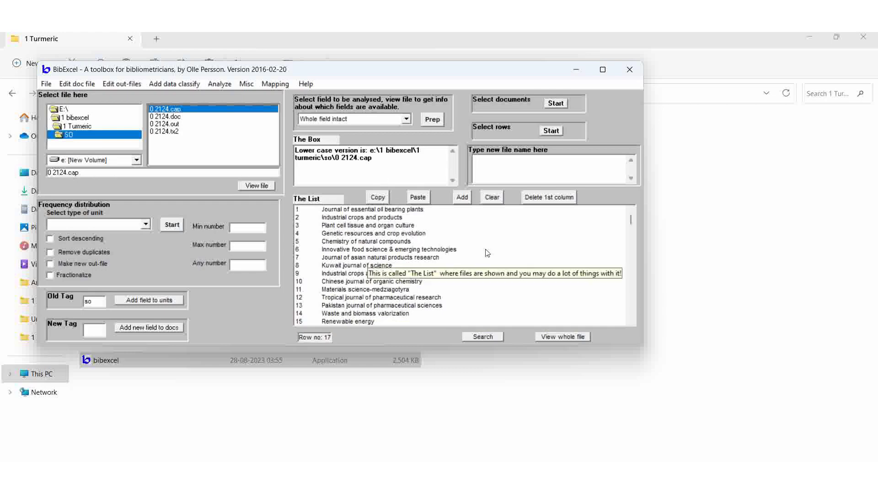
Count whole-string journal frequencies sorted descending: 855 journals, Molecules first with 66
click(51, 239)
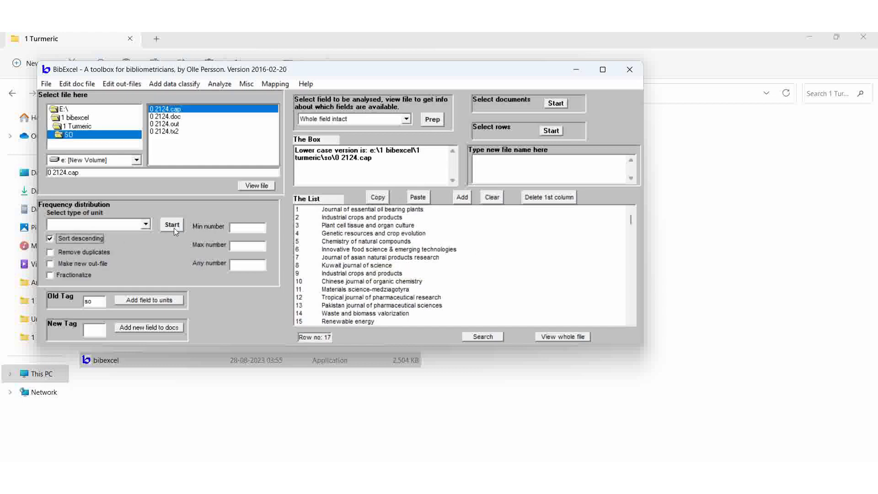
click(146, 225)
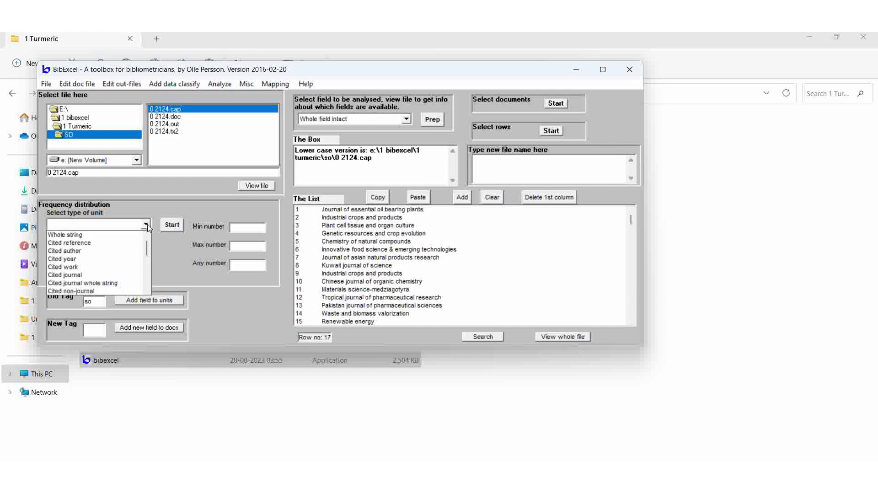
click(117, 238)
click(171, 225)
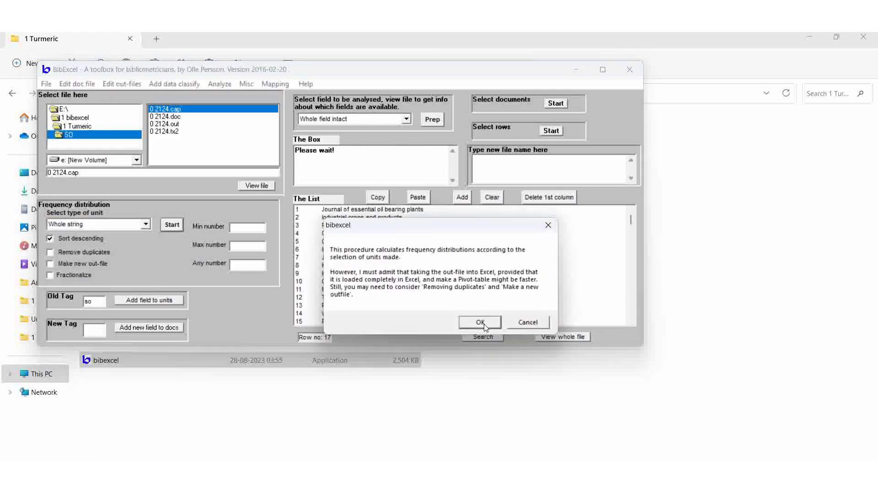
click(480, 322)
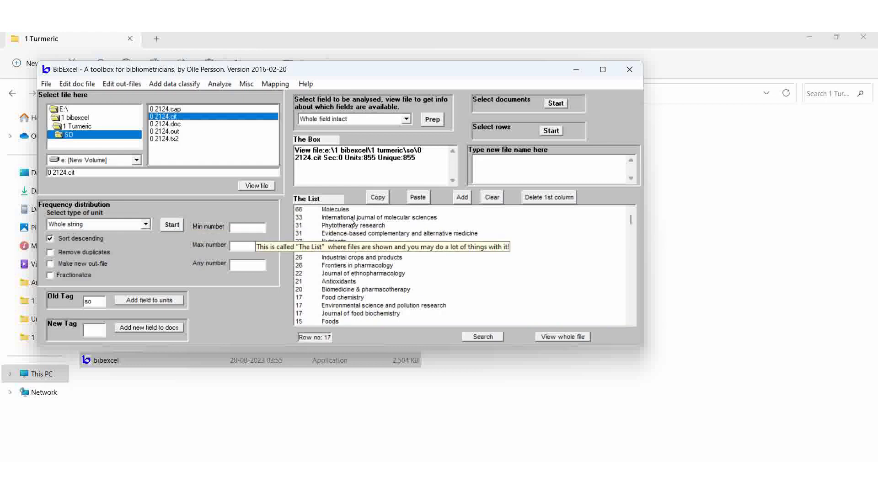
scroll(540, 282, down, 1)
scroll(540, 283, down, 2)
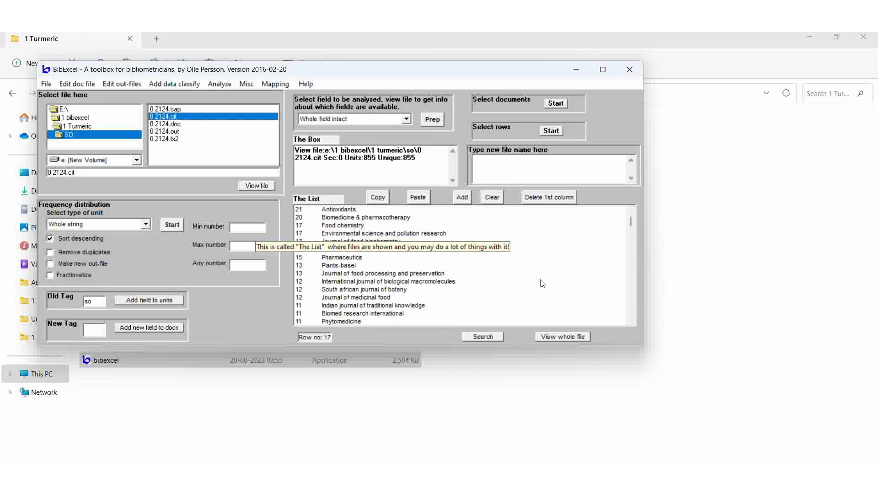
View 0 2124.tx2, then switch the list to the 0 2124.doc Dialog-format records
scroll(542, 282, up, 3)
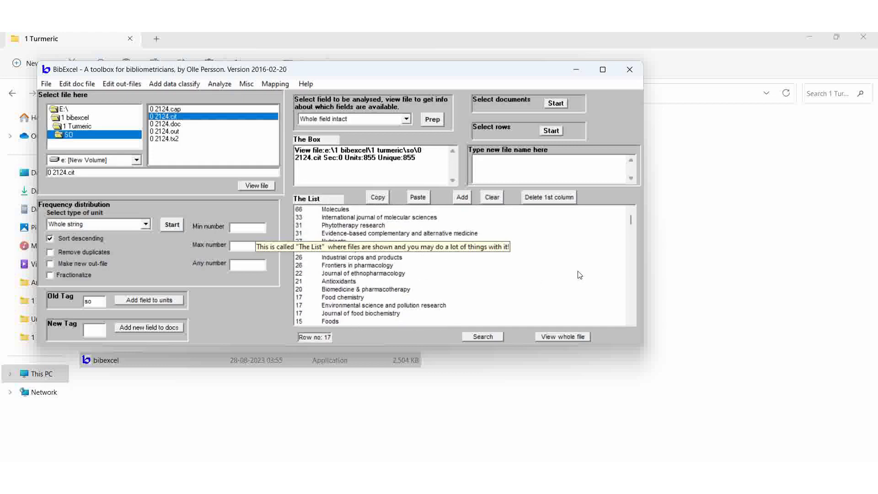
click(174, 139)
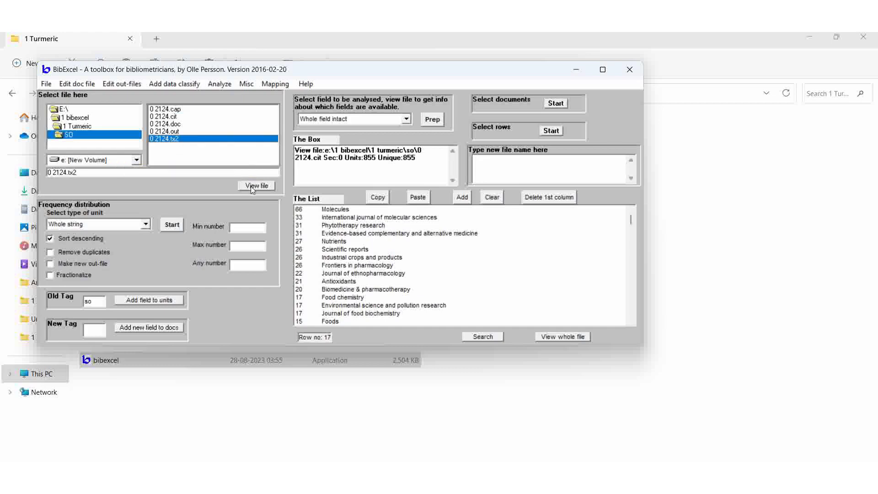
click(251, 186)
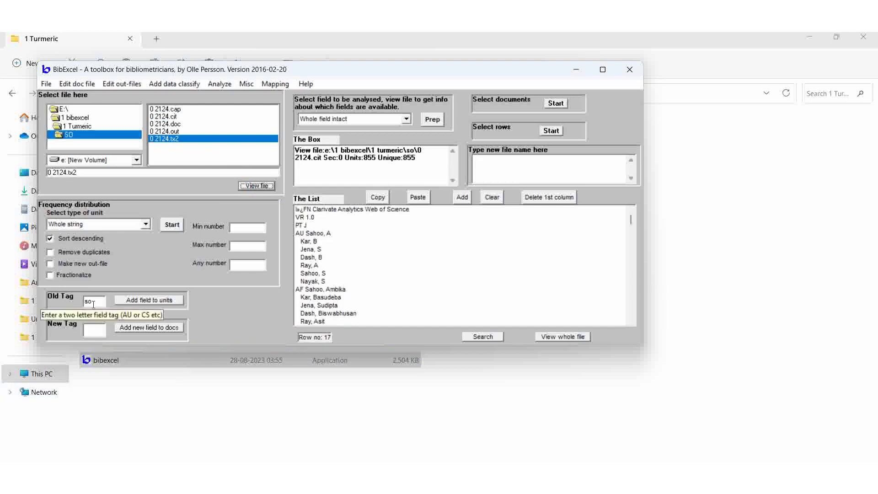
click(246, 85)
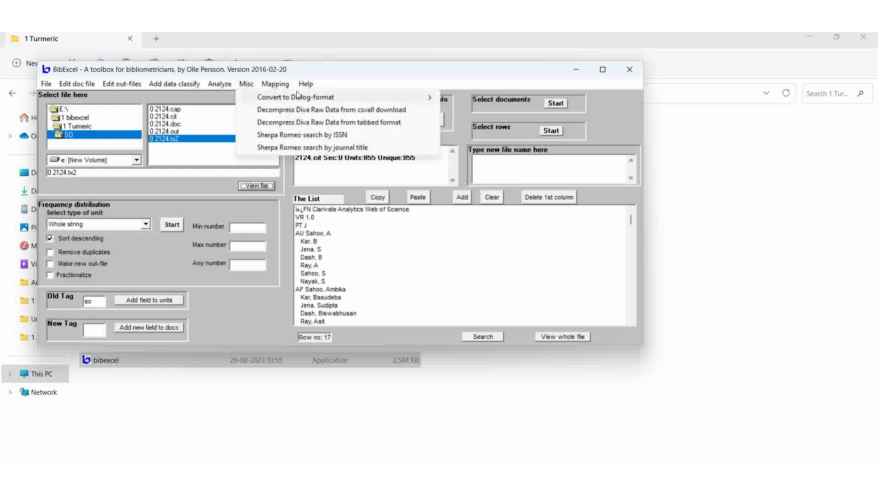
mouse_move(299, 96)
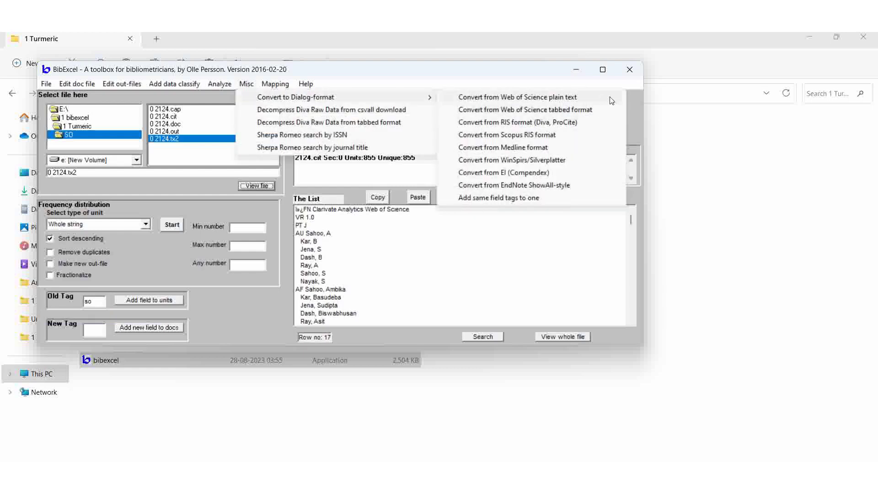
click(484, 265)
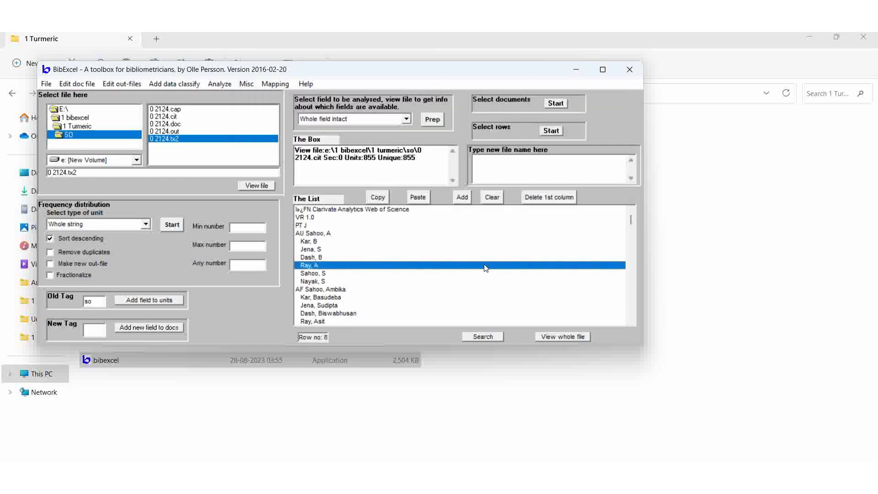
click(179, 124)
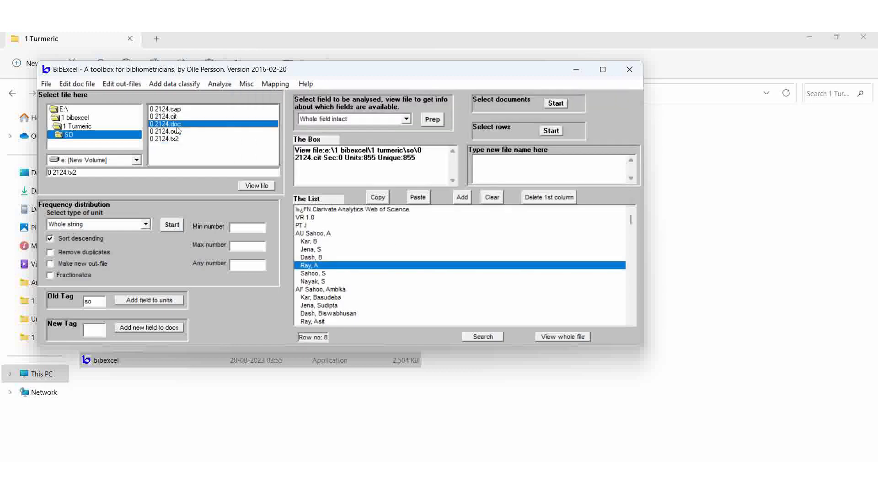
click(256, 186)
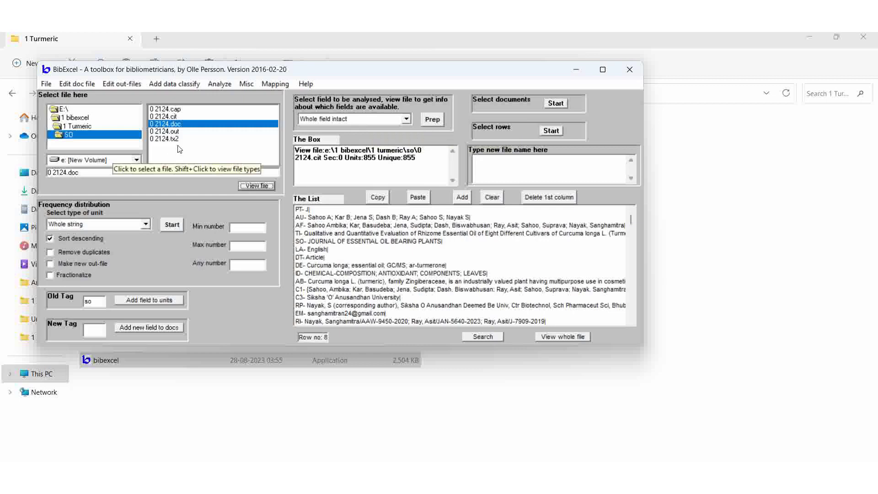
Display the 0 2124.out uppercase journal list and scroll through it
click(173, 132)
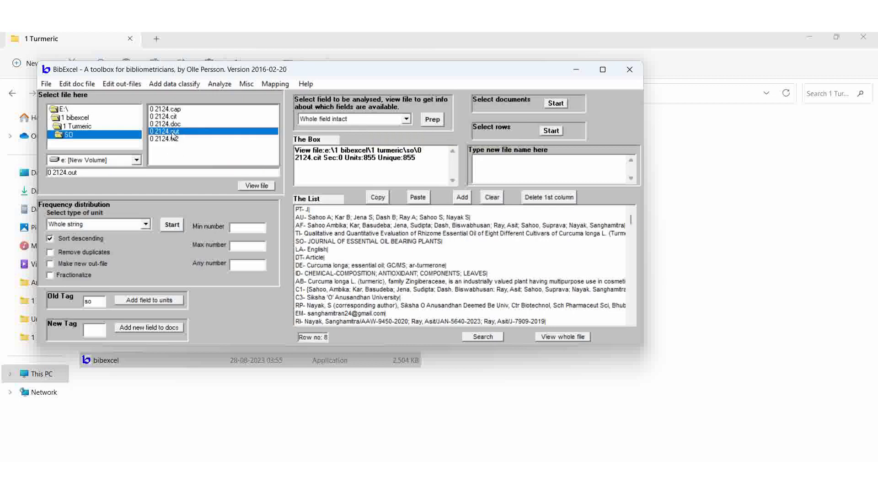
click(253, 186)
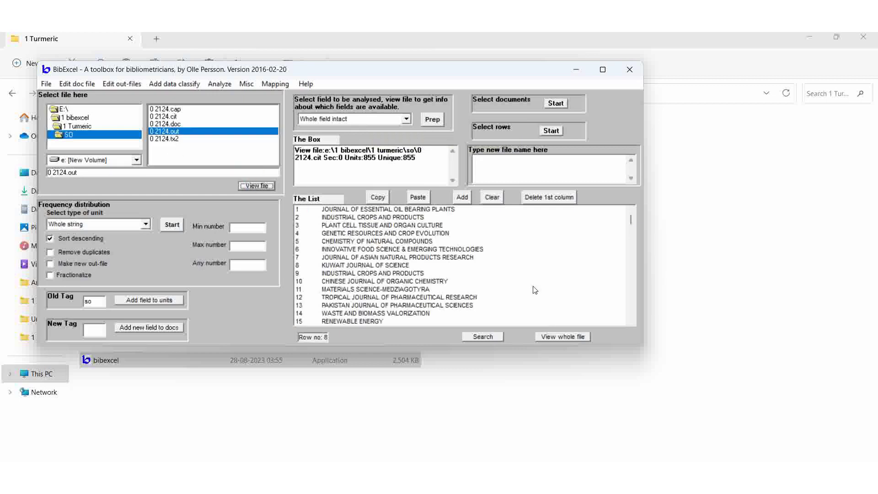
scroll(362, 258, down, 1)
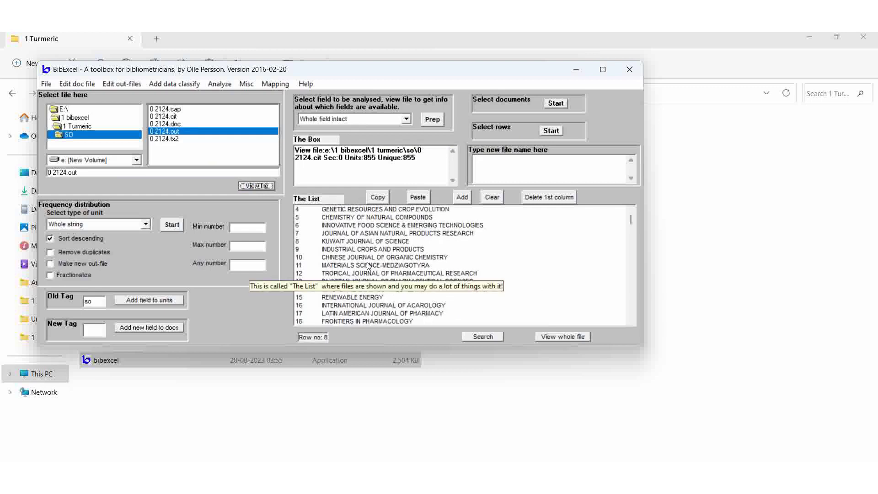
scroll(331, 226, up, 1)
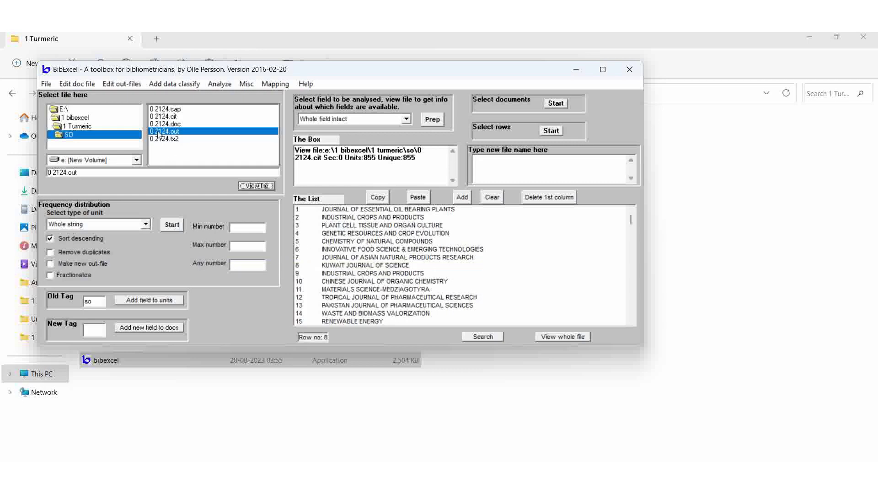
Convert the journal names to sentence case and display the 0 2124.cap journal list
click(113, 84)
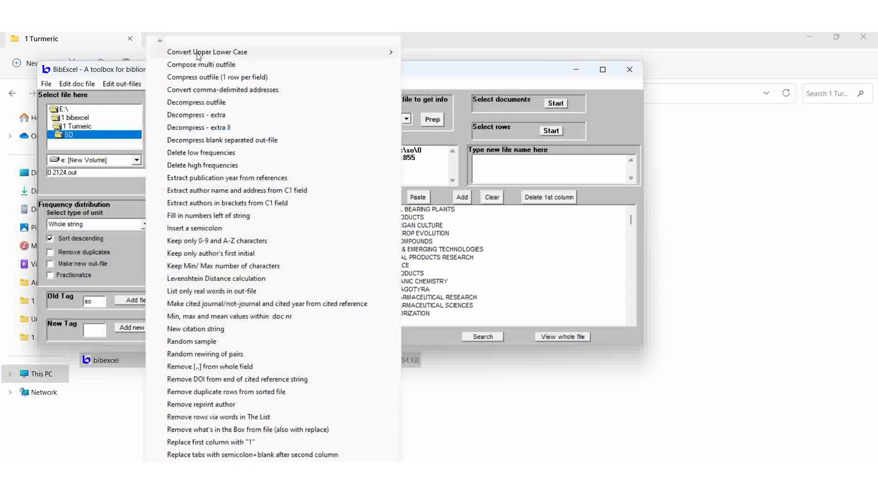
mouse_move(199, 54)
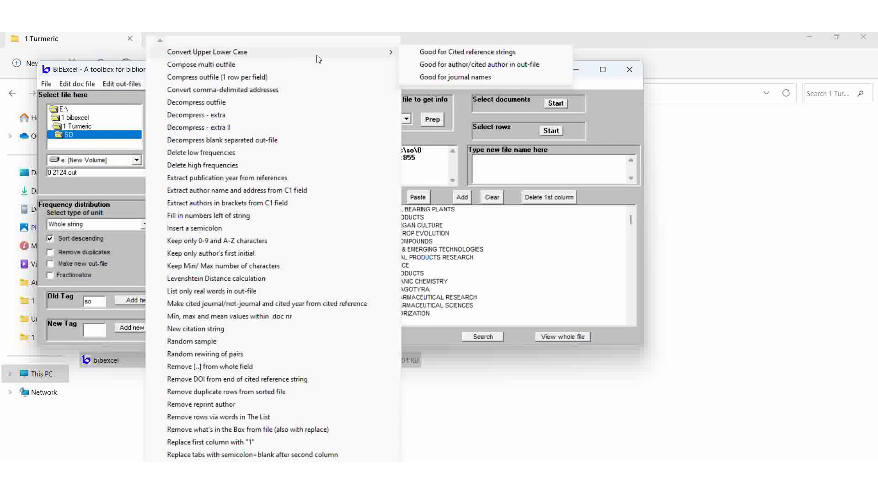
click(454, 83)
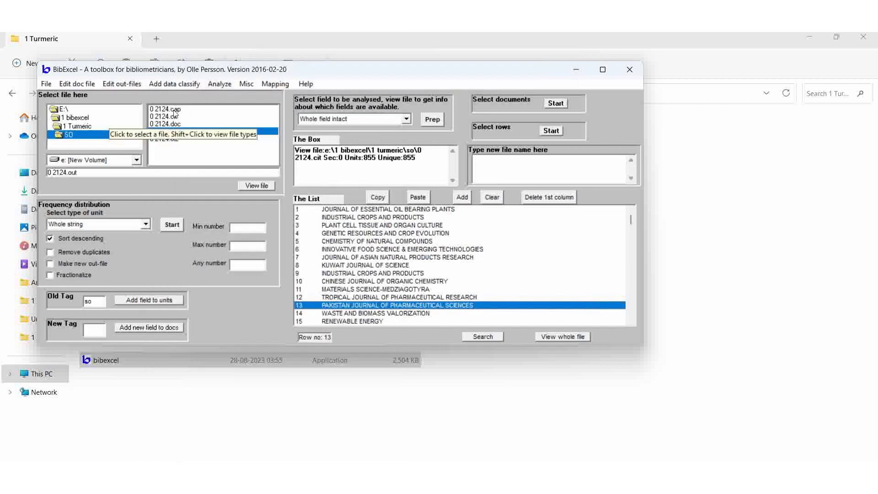
click(174, 110)
click(259, 185)
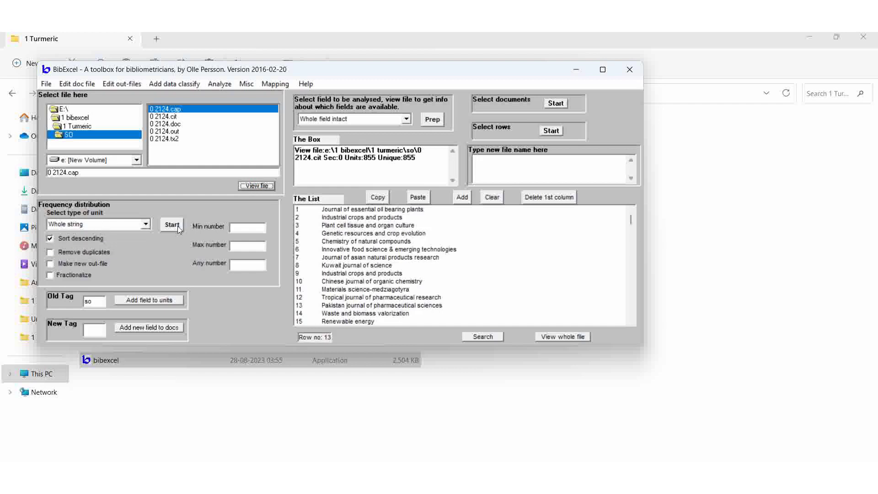
Display the descending journal frequency counts from 0 2124.cit, then return to the 1 Turmeric folder
click(165, 117)
click(257, 186)
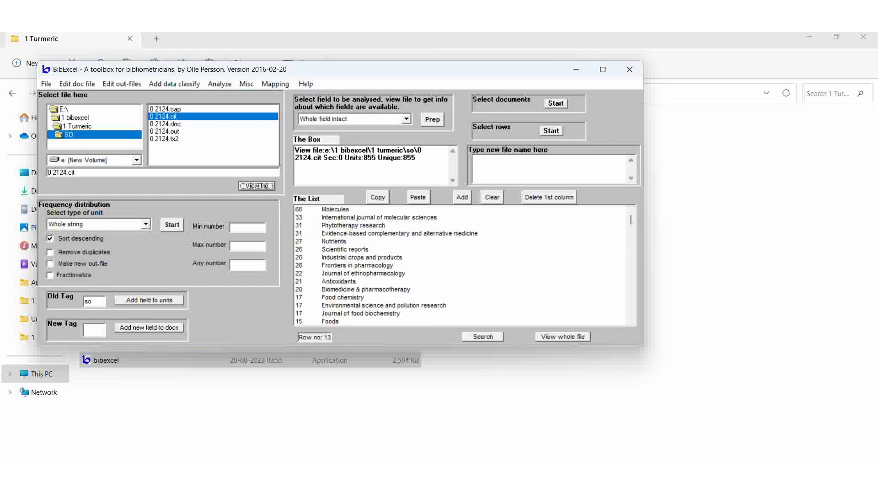
click(232, 425)
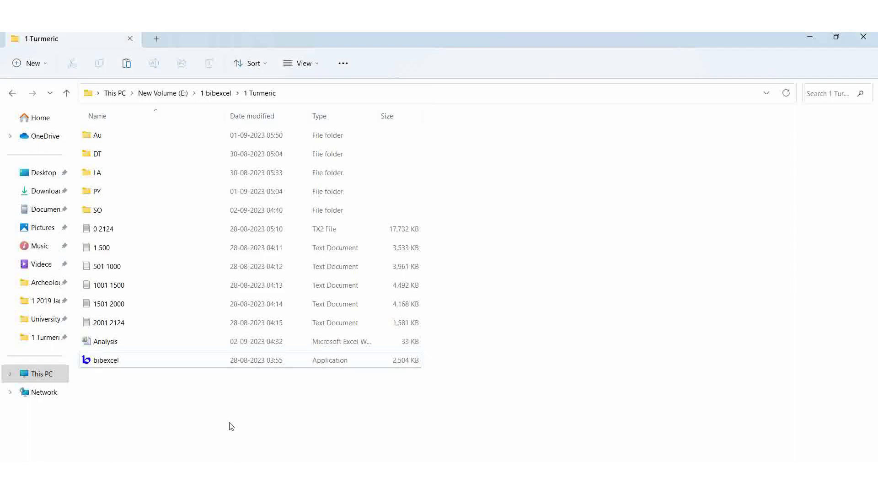
Open the SO folder's .cit journal list in Notepad and copy the whole list
double_click(98, 211)
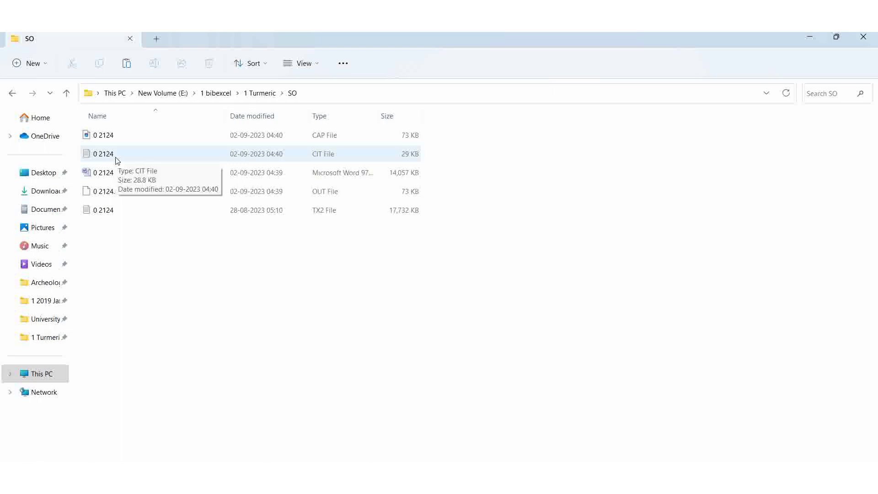
double_click(117, 160)
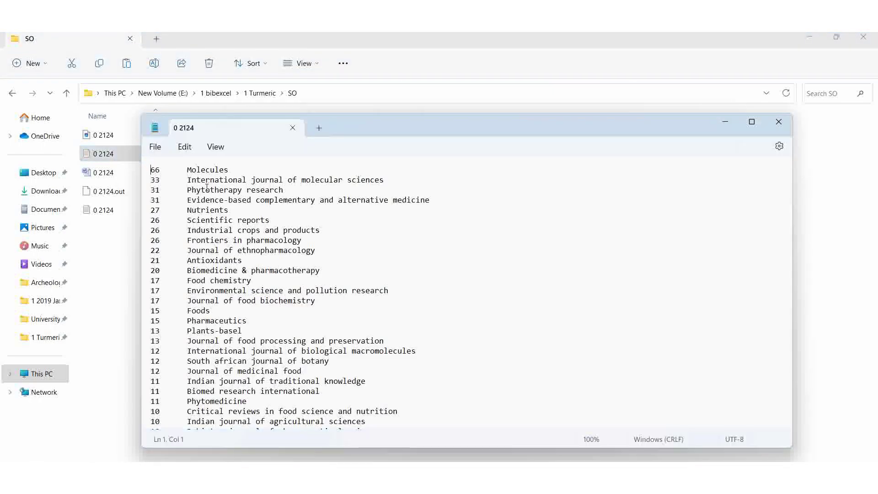
key(ctrl+a)
key(ctrl+c)
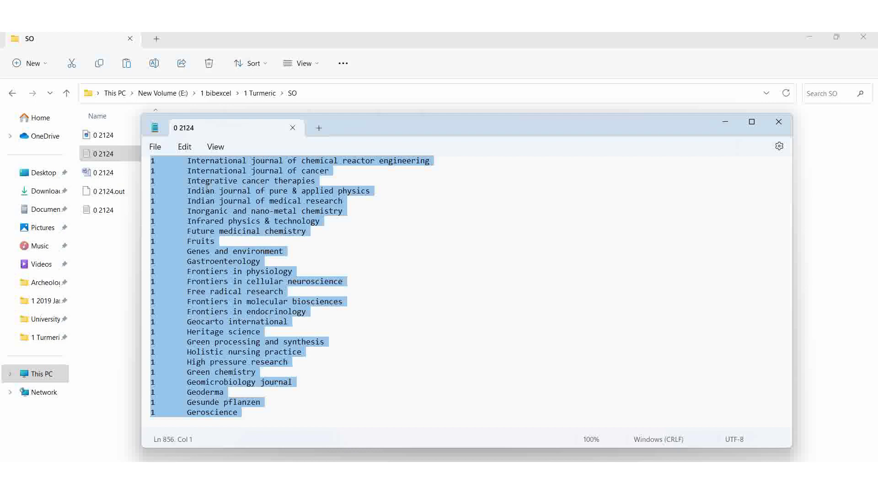
click(94, 273)
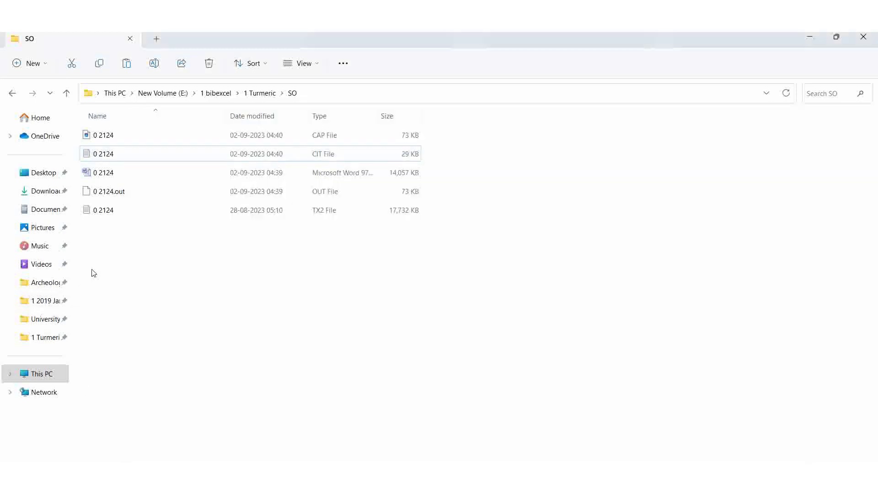
Open the Analysis workbook and paste the journal counts and names starting at A1
click(257, 95)
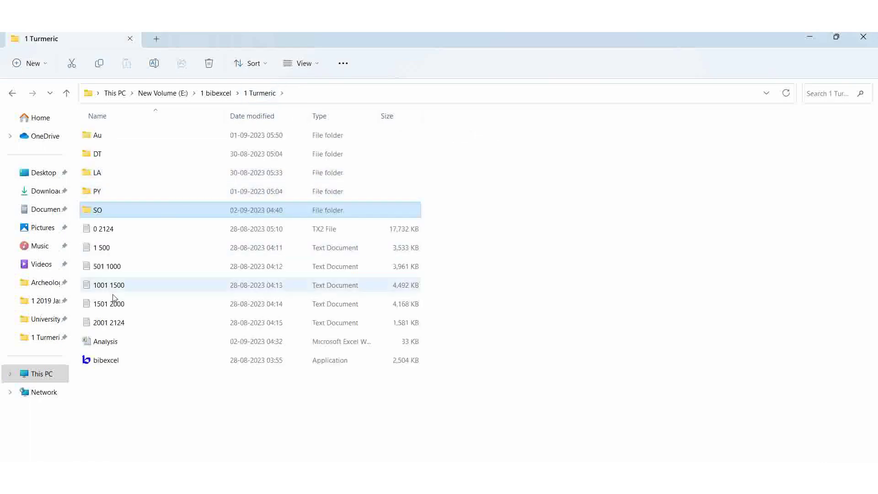
double_click(121, 348)
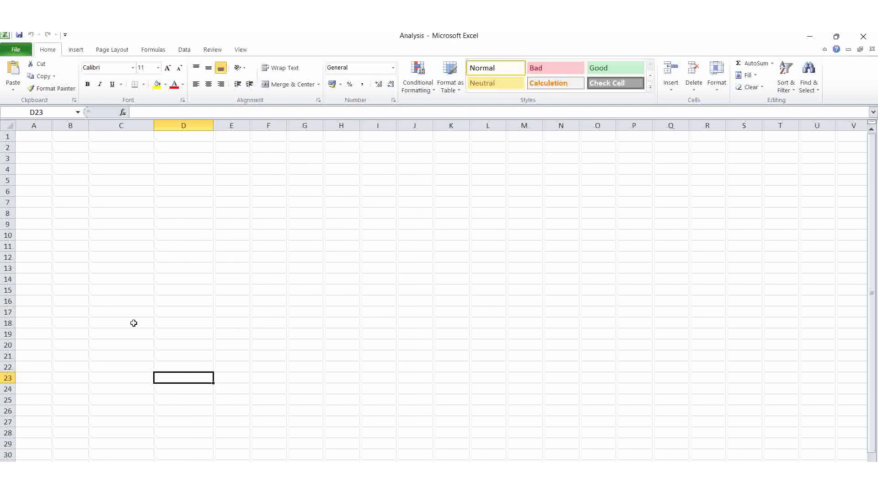
click(36, 138)
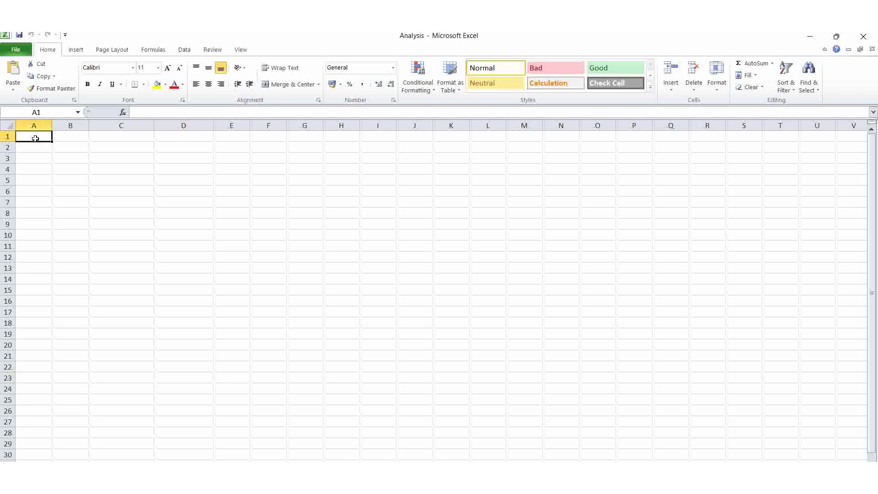
key(ctrl+v)
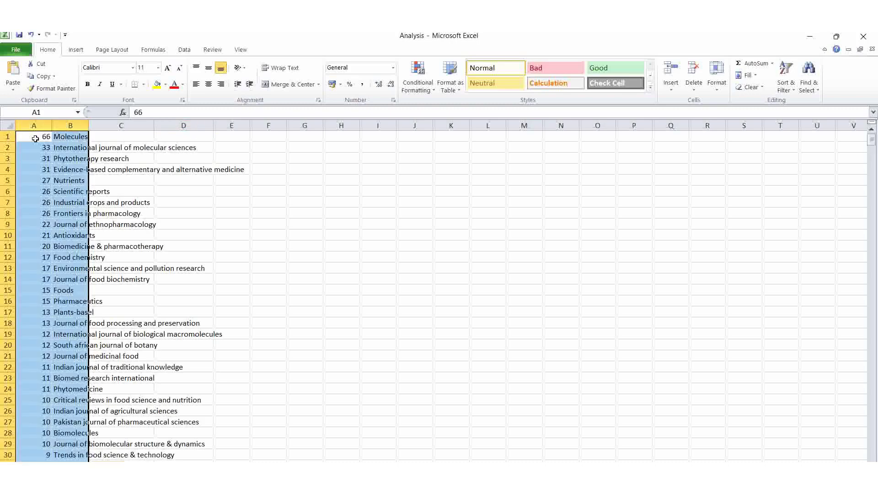
click(315, 232)
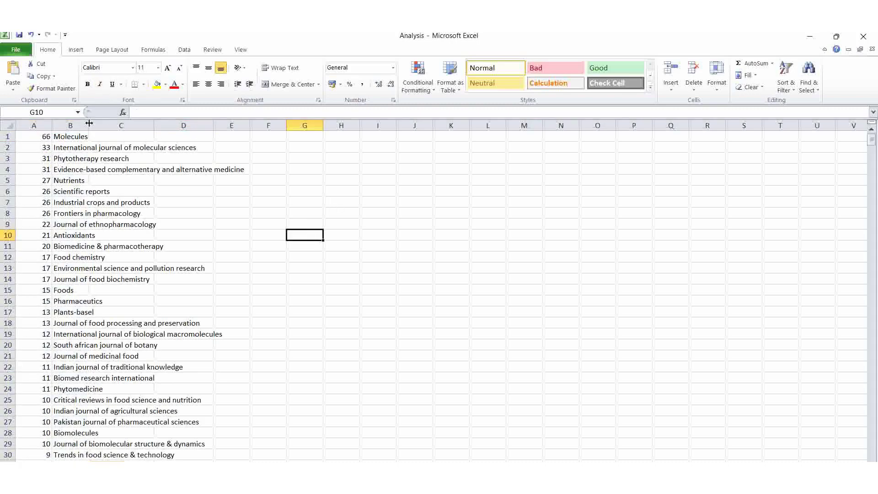
Widen column B to fit the journal names and check the pasted data down to row 854
drag(89, 123, 195, 135)
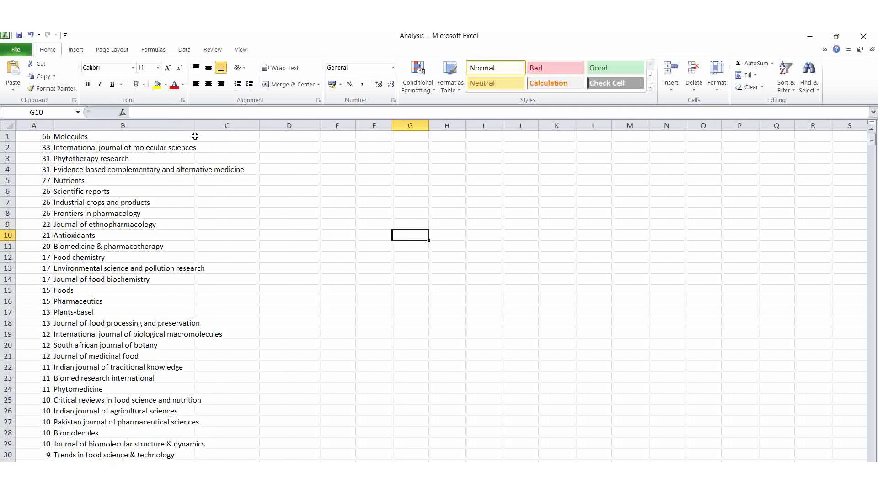
click(39, 135)
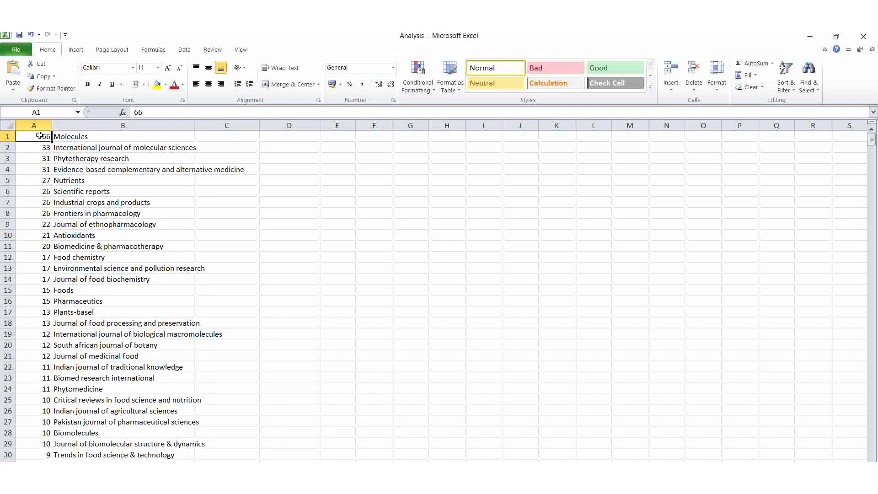
key(ctrl+shift+End)
key(shift+Left)
key(shift+Left)
key(shift+Left)
key(shift+Left)
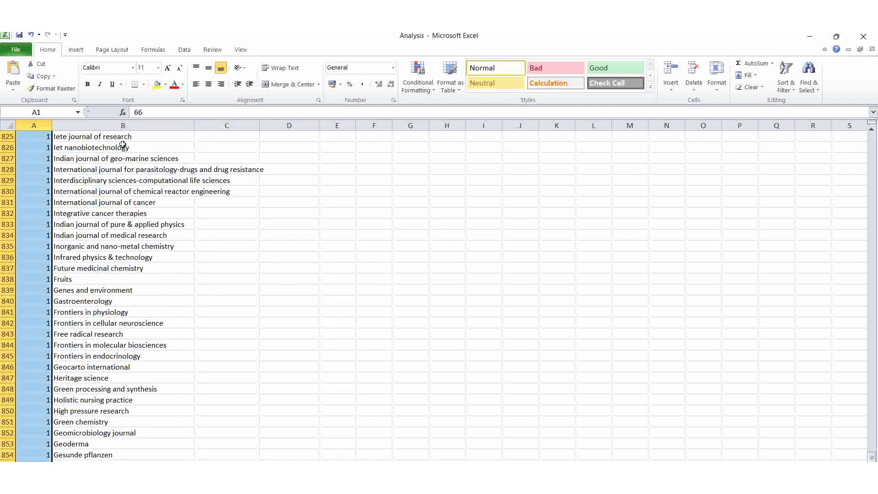
click(342, 246)
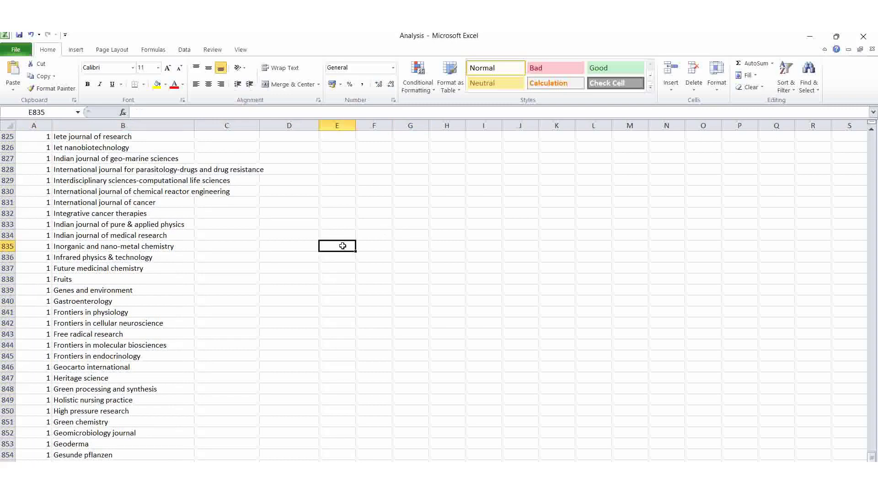
key(ctrl+Home)
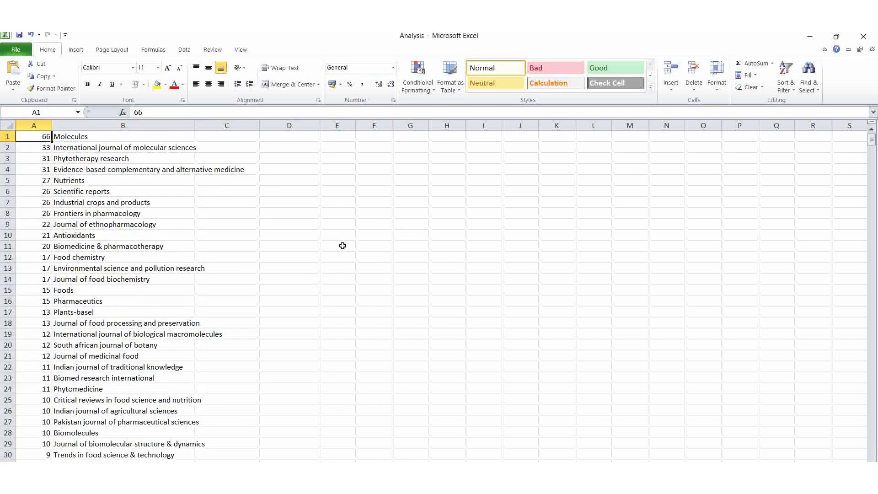
Type Zone, No.of Journal, No.of Rec. and Multiple Factor into D3–G3, widening column E
click(301, 158)
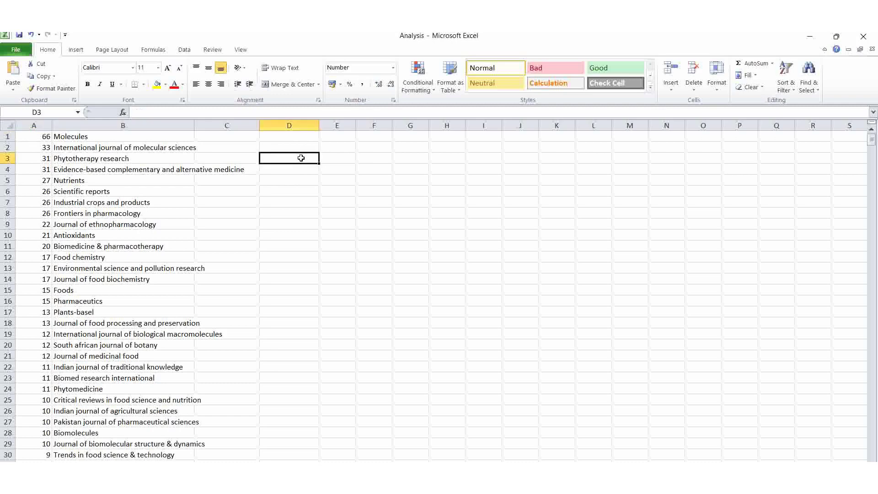
text(Zon)
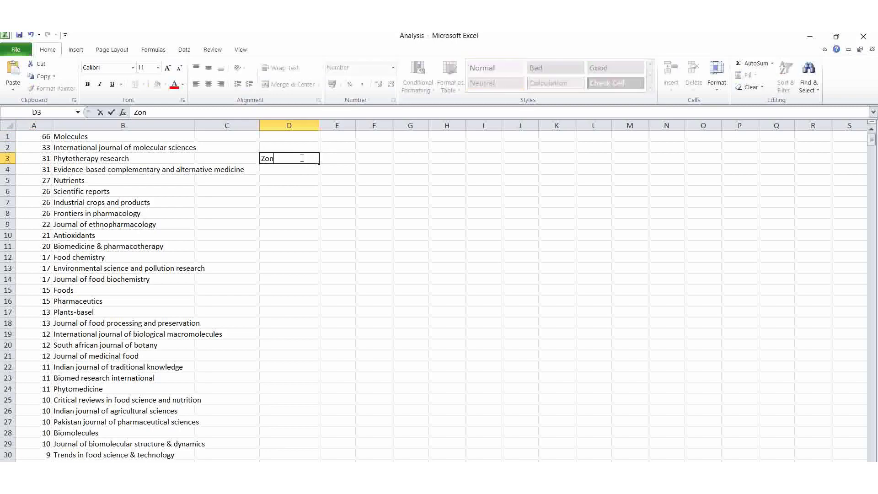
text(e)
key(Tab)
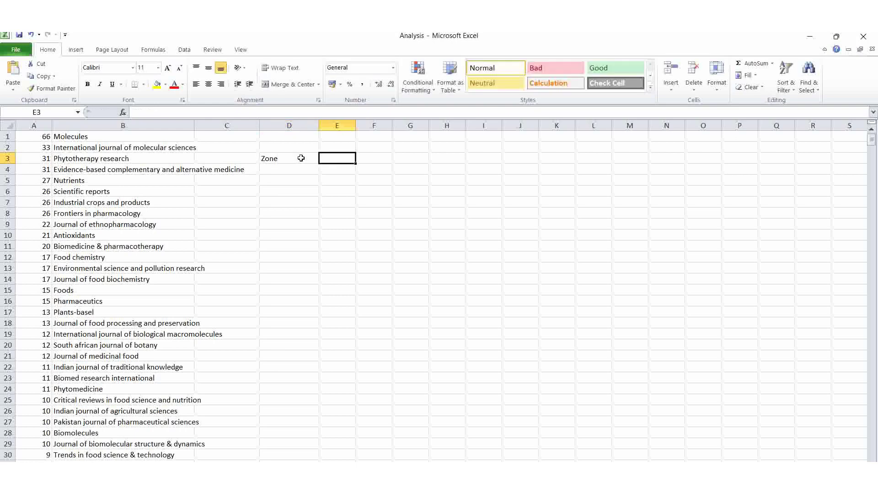
text(No.)
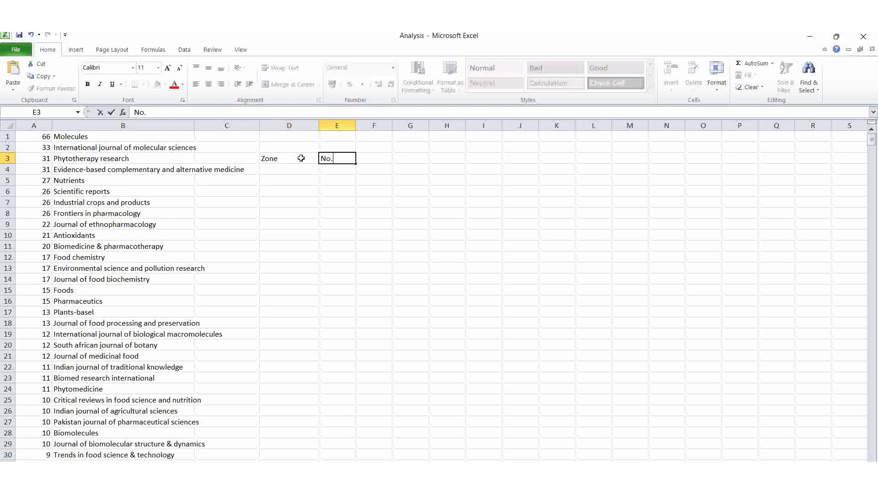
text(of Journal)
key(Tab)
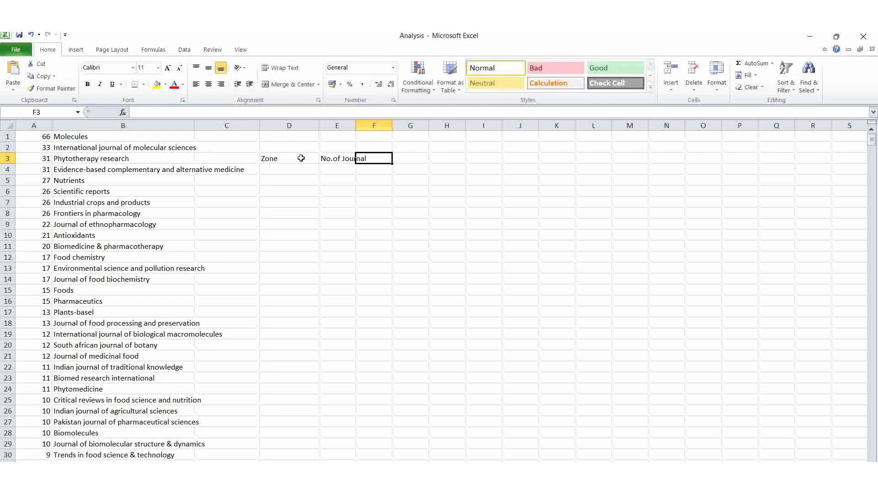
text(No.)
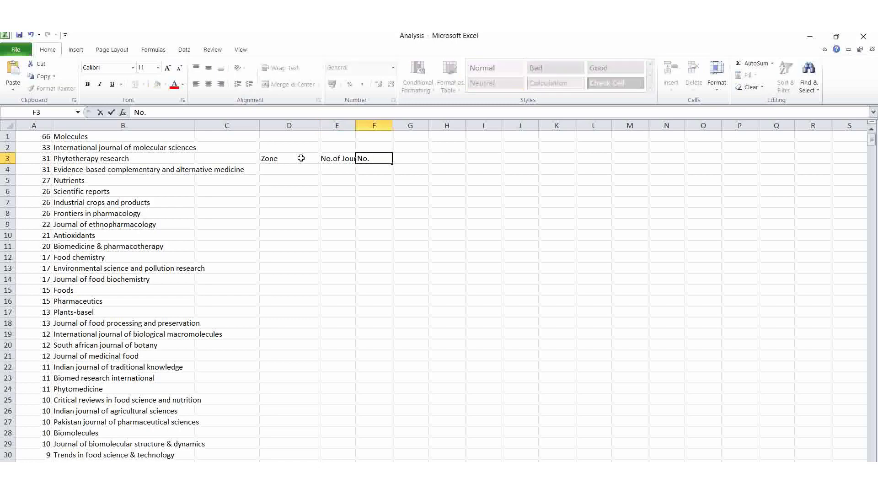
text(of Rec.)
key(Tab)
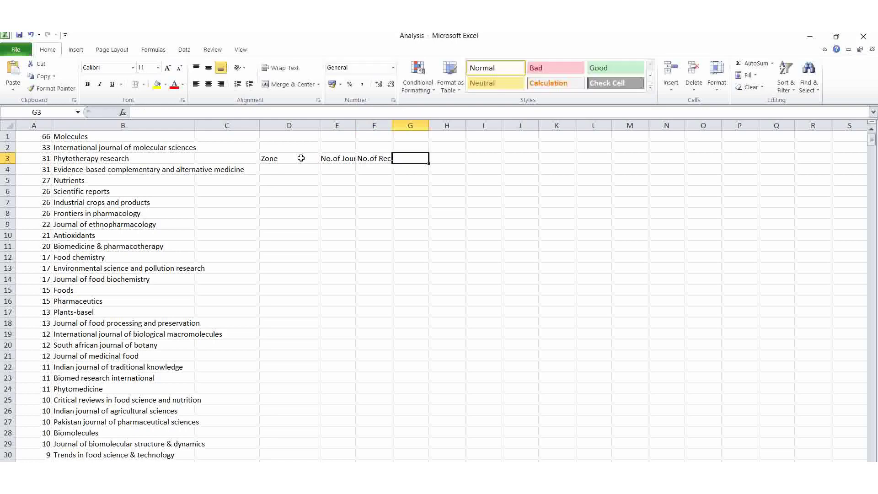
text(Mult)
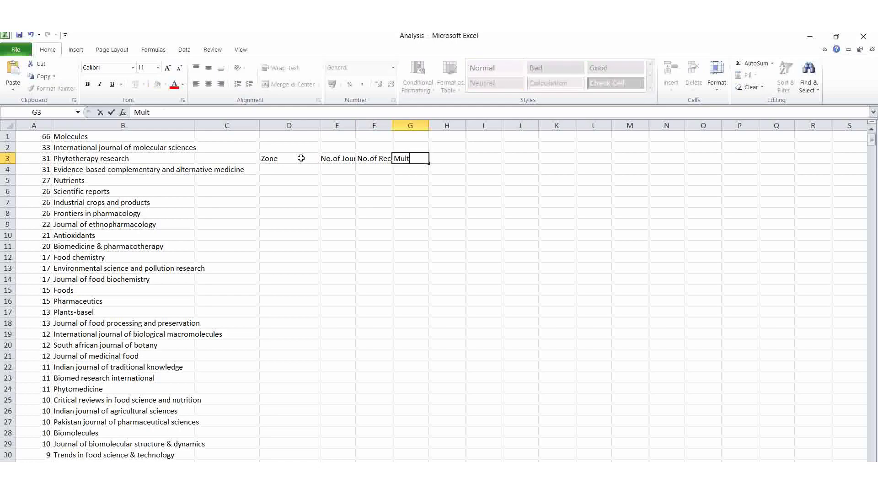
text(iple)
text(Factor)
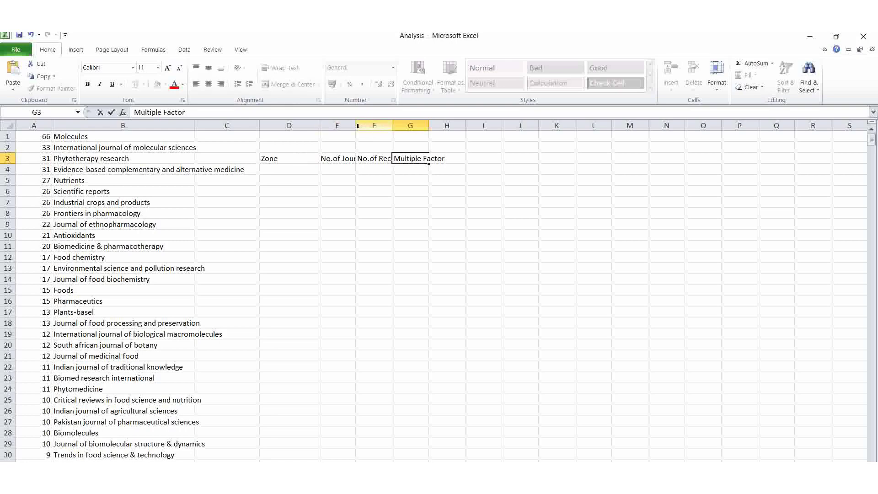
click(403, 232)
drag(354, 125, 486, 125)
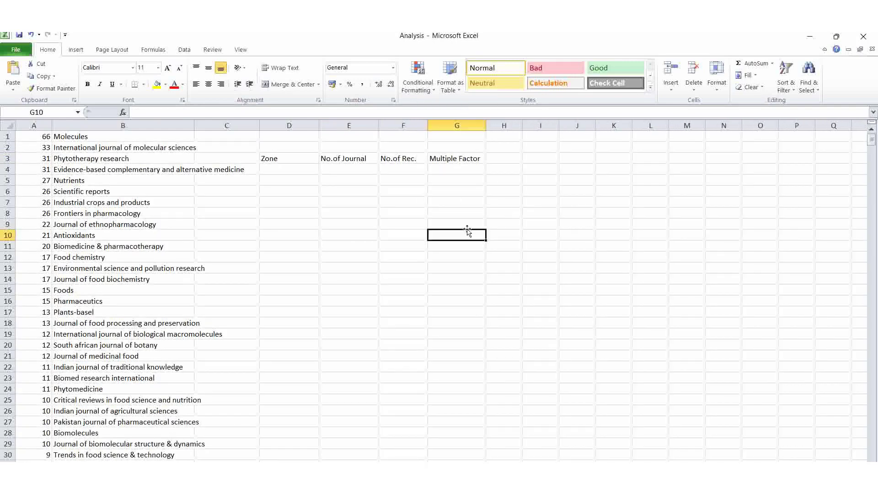
Enter zone labels I, II and III into cells D4, D5 and D6
click(290, 170)
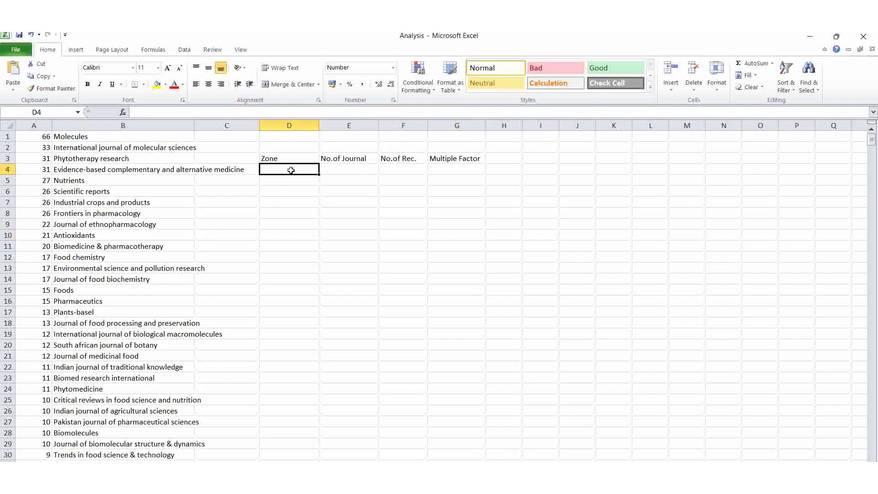
text(I)
click(284, 182)
text(II)
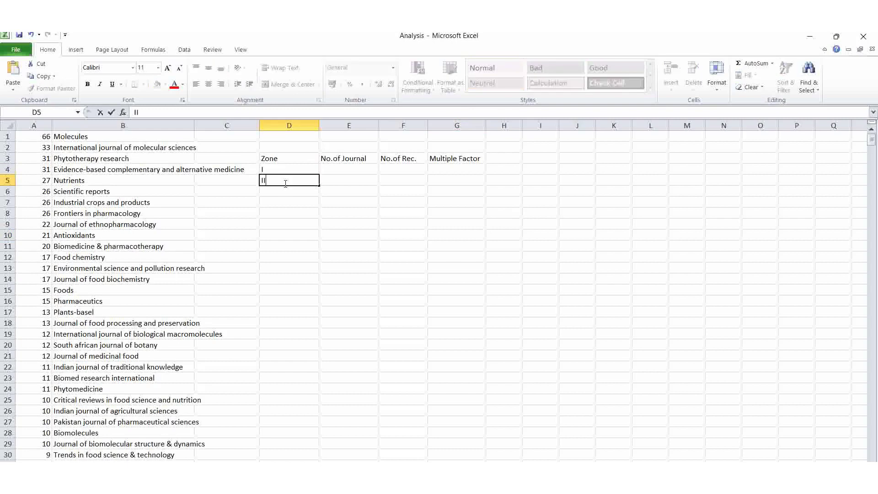
click(282, 195)
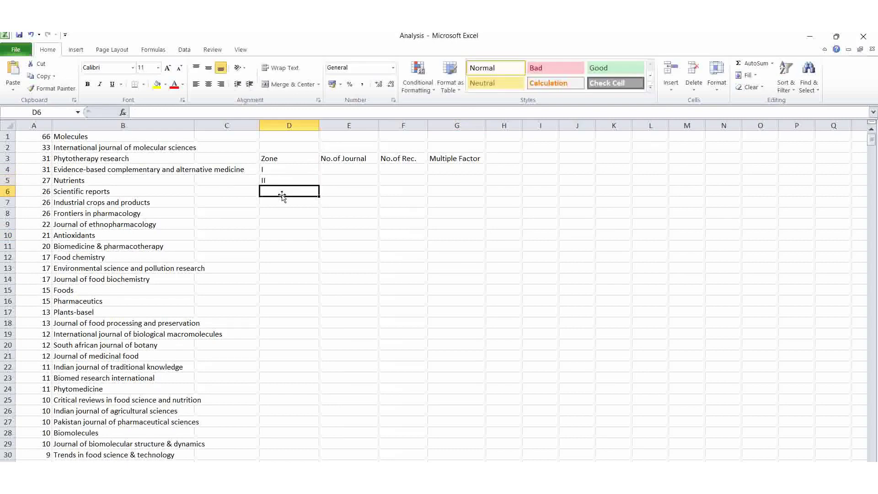
text(III)
click(374, 194)
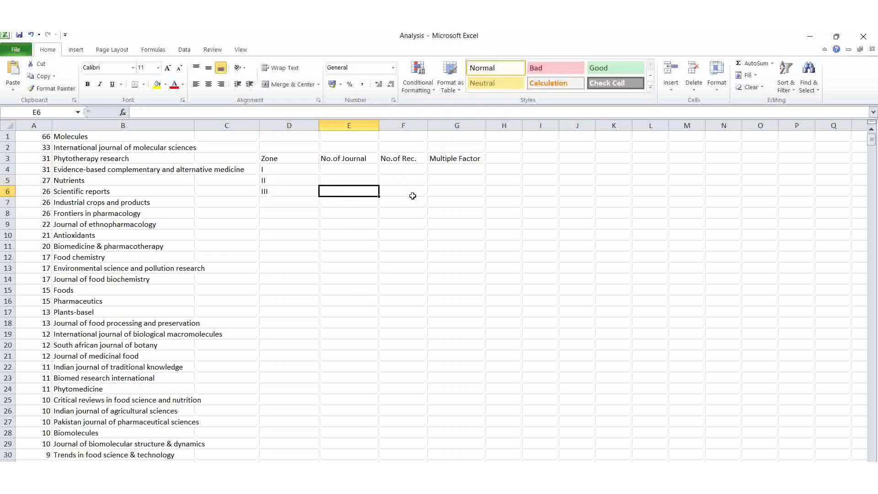
click(264, 169)
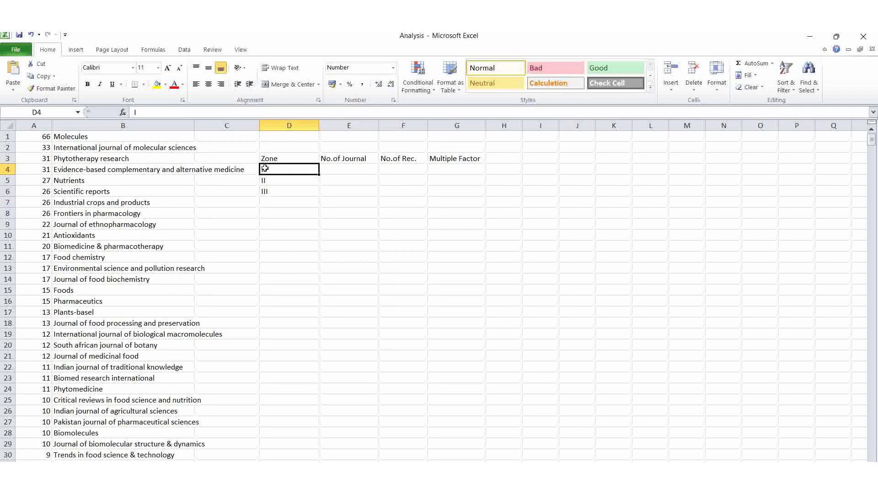
Check the journal count at row 47, then return to A1
click(32, 137)
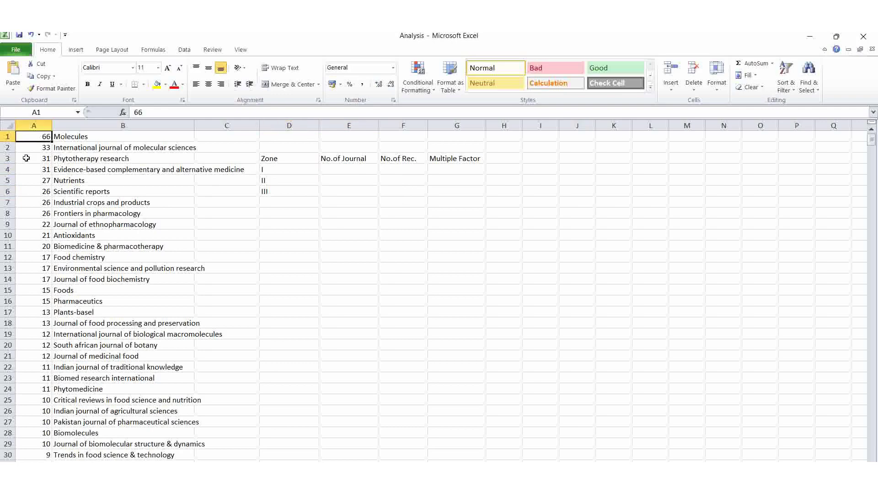
scroll(40, 243, down, 6)
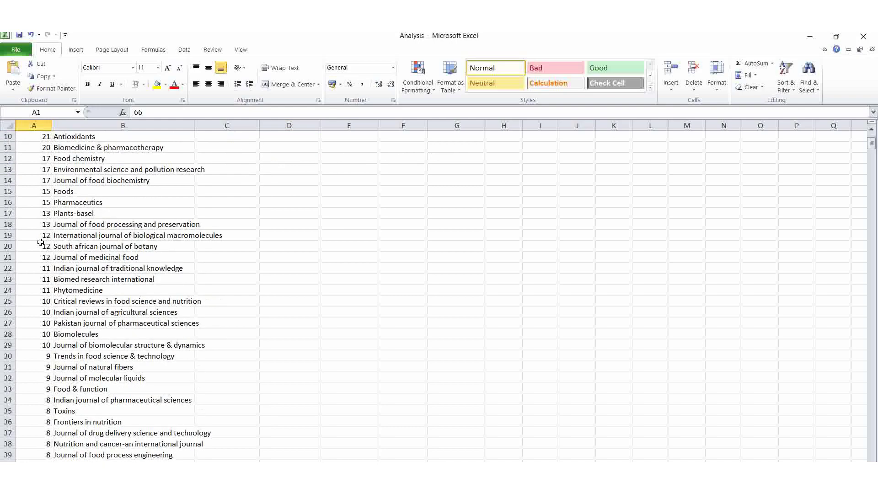
scroll(40, 243, down, 1)
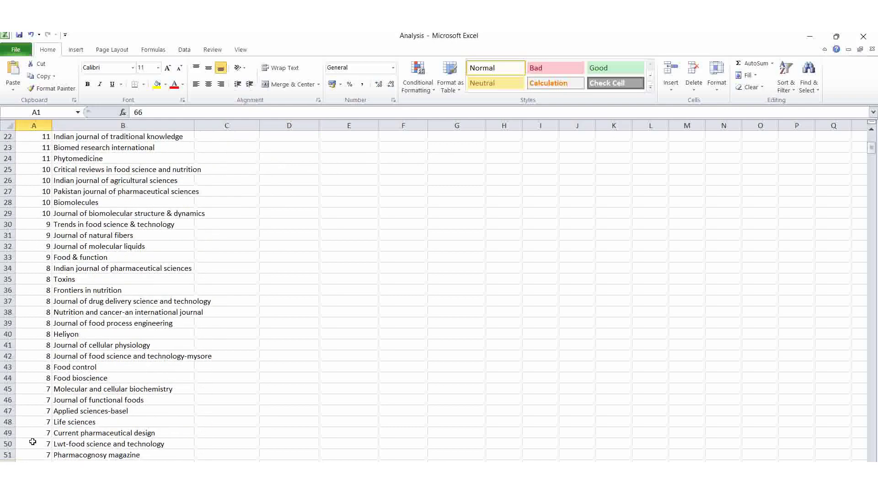
click(39, 410)
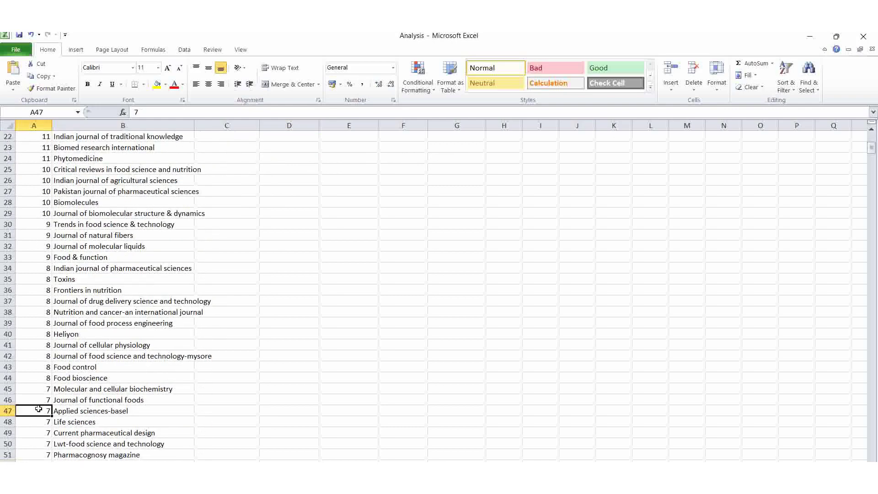
scroll(48, 396, up, 6)
scroll(48, 396, up, 1)
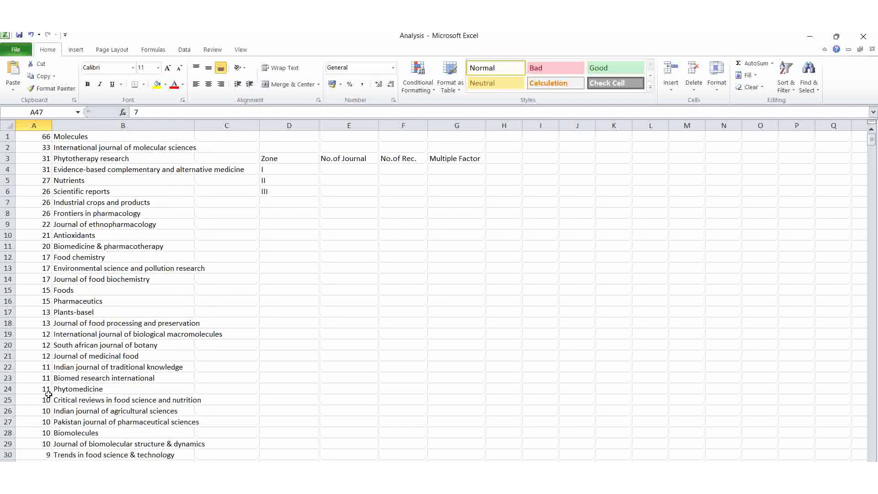
click(37, 138)
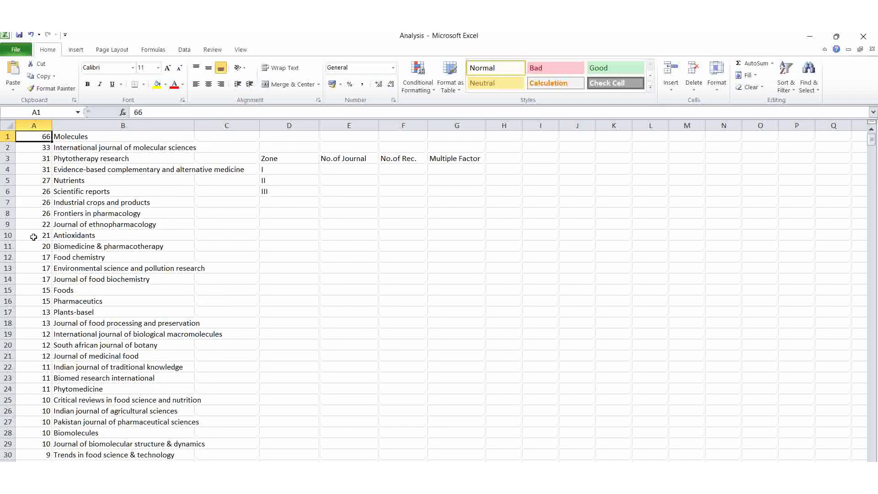
Select A1:A48 to see the count and sum of the Zone I records in the status bar
scroll(28, 383, down, 5)
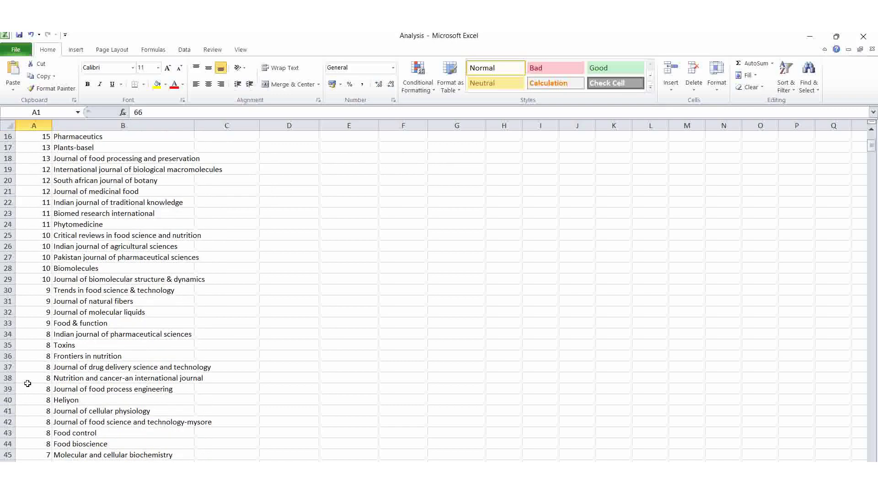
scroll(27, 383, down, 2)
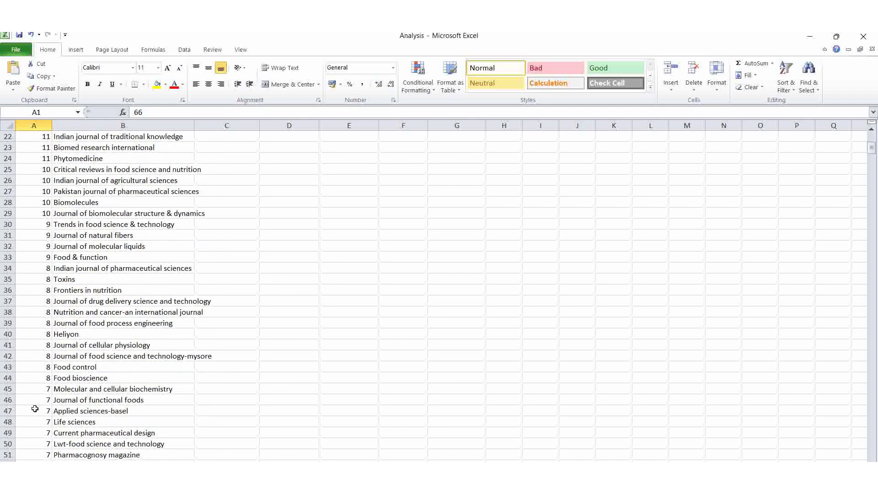
shift+click(33, 422)
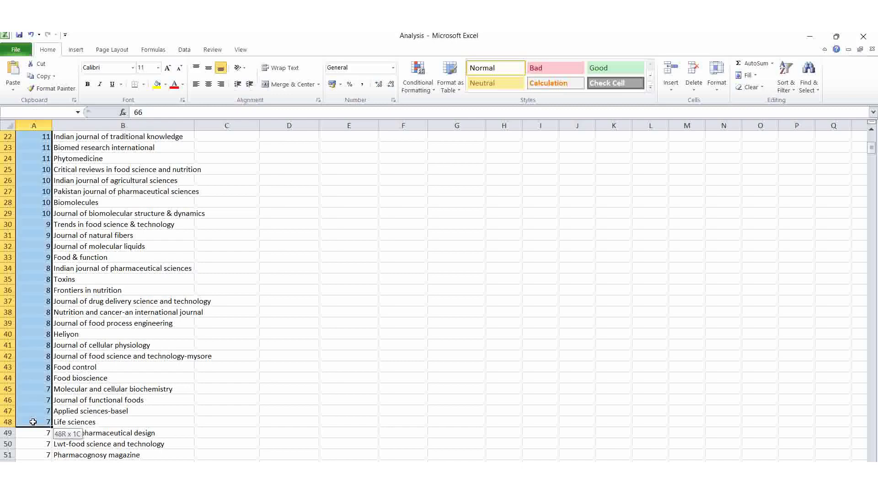
key(alt+Tab)
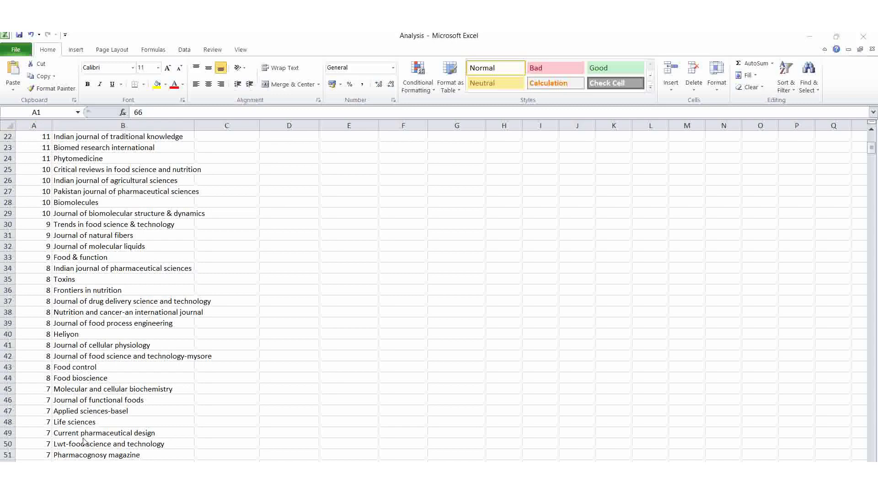
shift+click(26, 420)
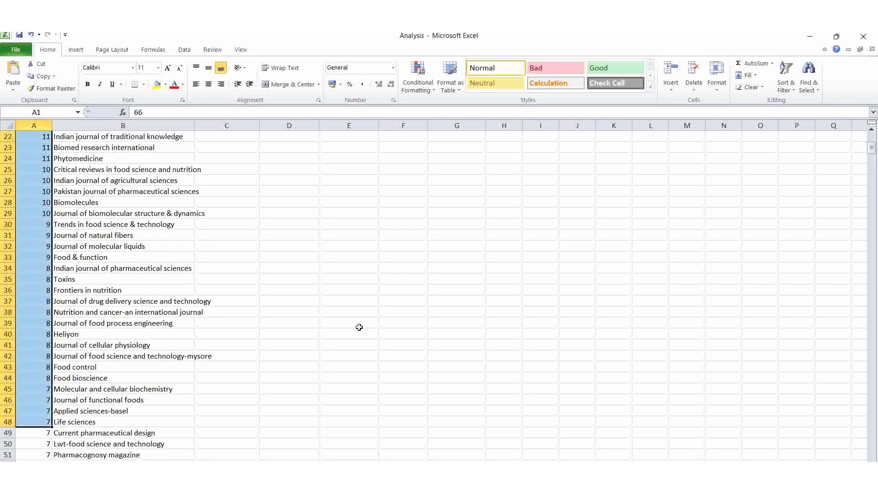
scroll(359, 327, up, 7)
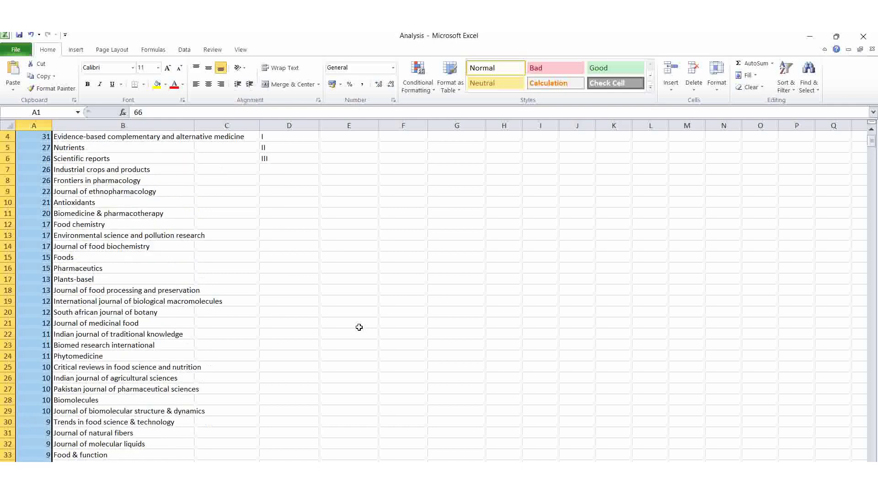
Enter 48 journals in E4 and 707 records in F4 for Zone I
click(348, 169)
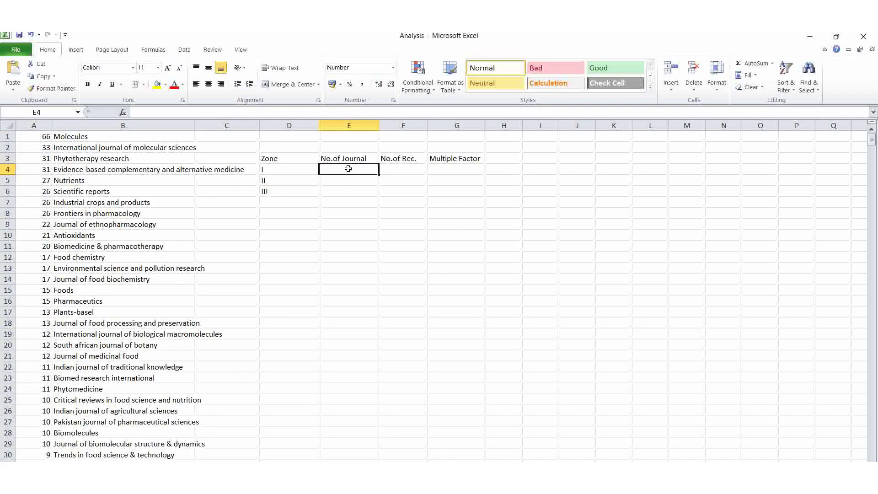
text(48)
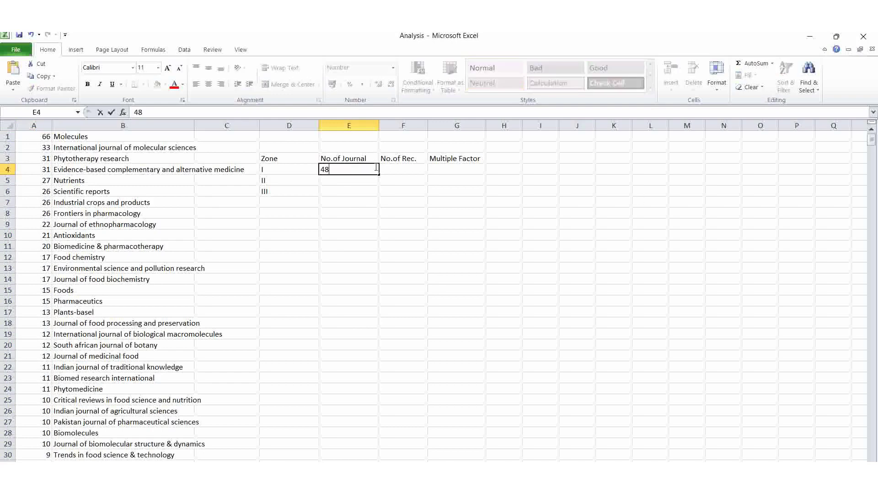
click(399, 167)
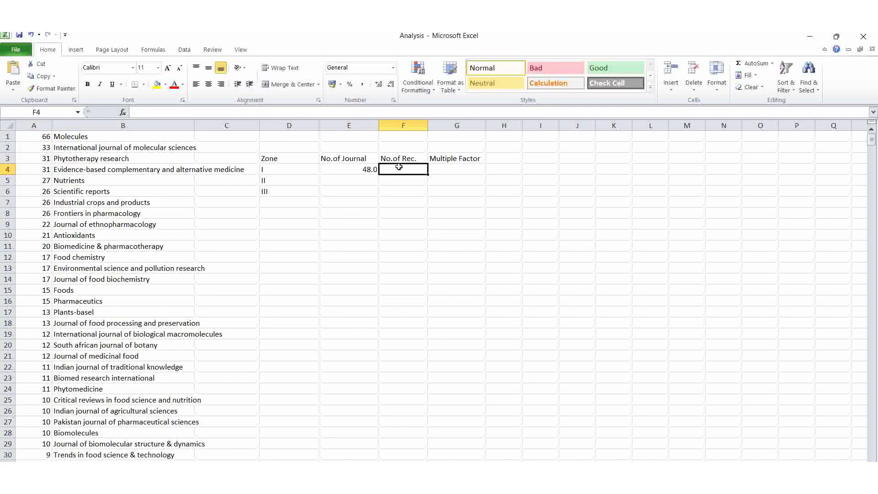
text(707)
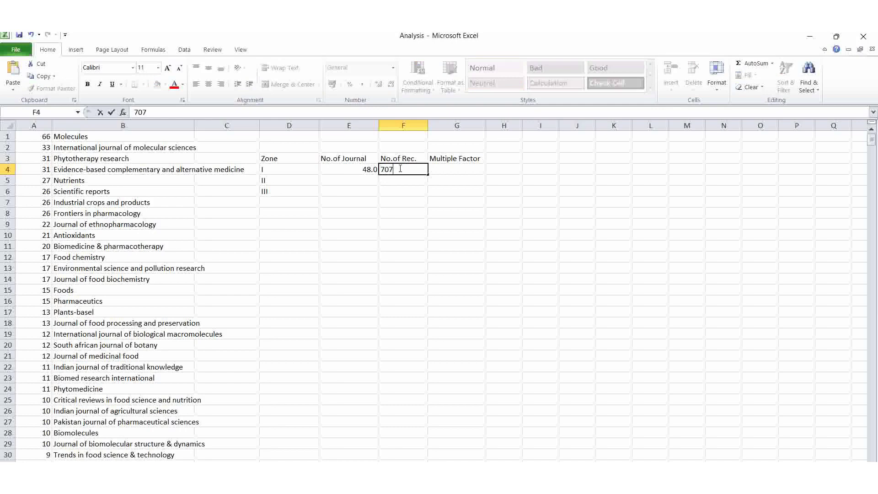
click(357, 178)
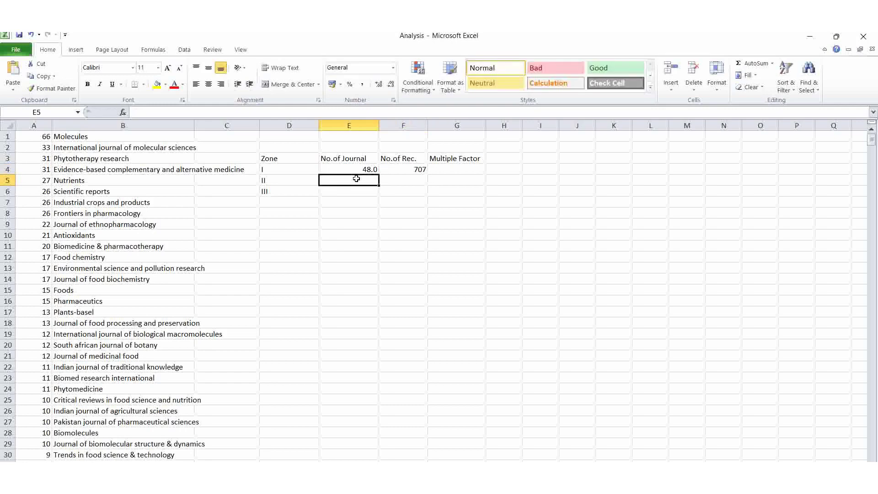
Set cell E4's number format to 0 decimal places in Format Cells
click(359, 167)
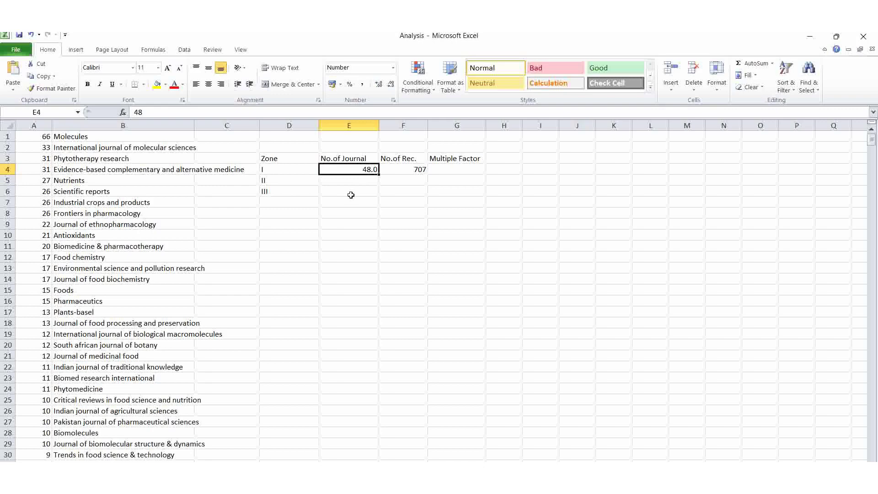
right_click(361, 170)
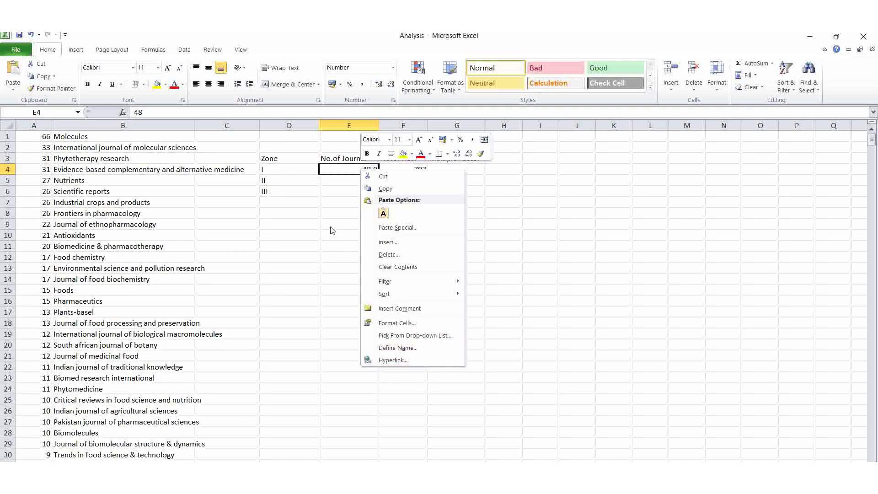
click(350, 171)
right_click(352, 171)
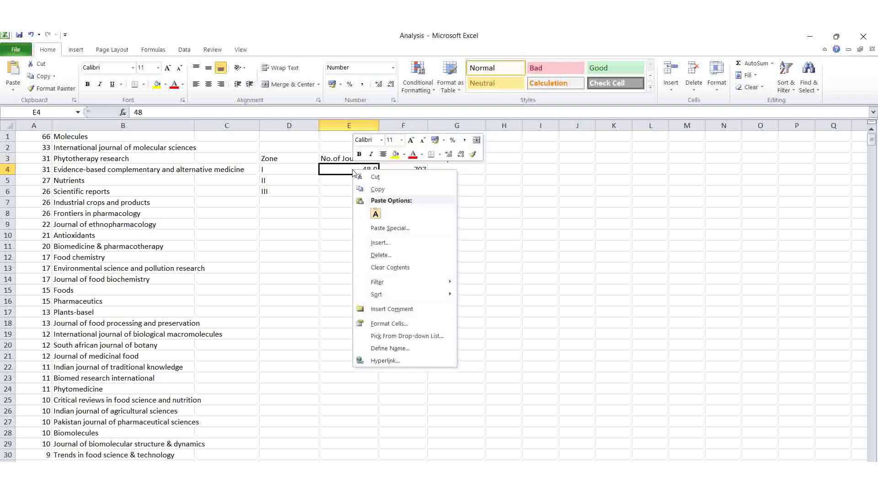
click(389, 323)
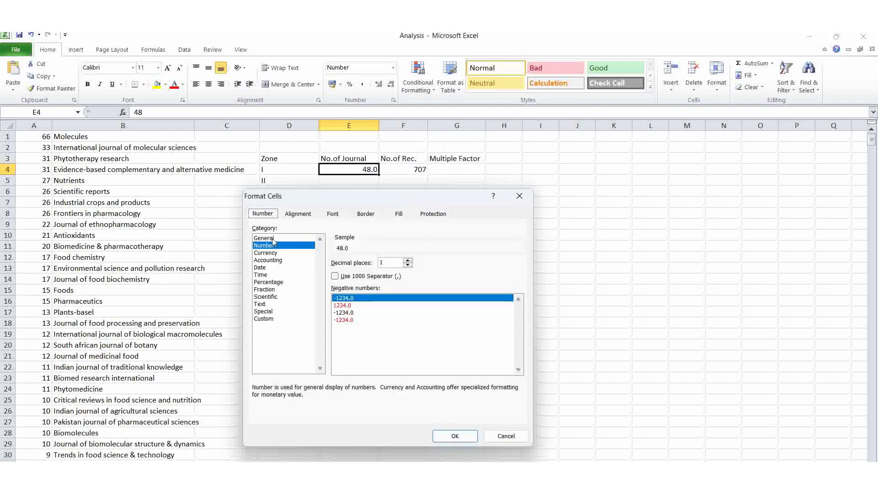
click(407, 265)
click(469, 435)
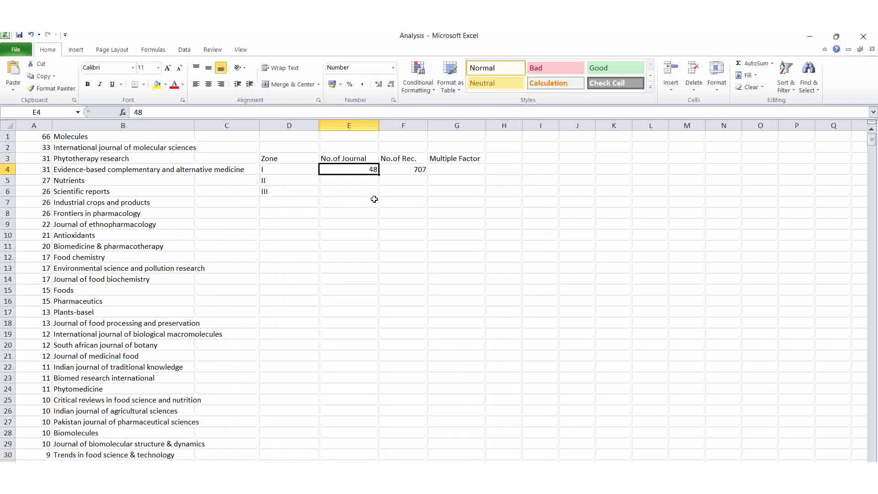
Reopen Format Cells for E4 and confirm the 0 decimal place format
click(373, 188)
right_click(368, 170)
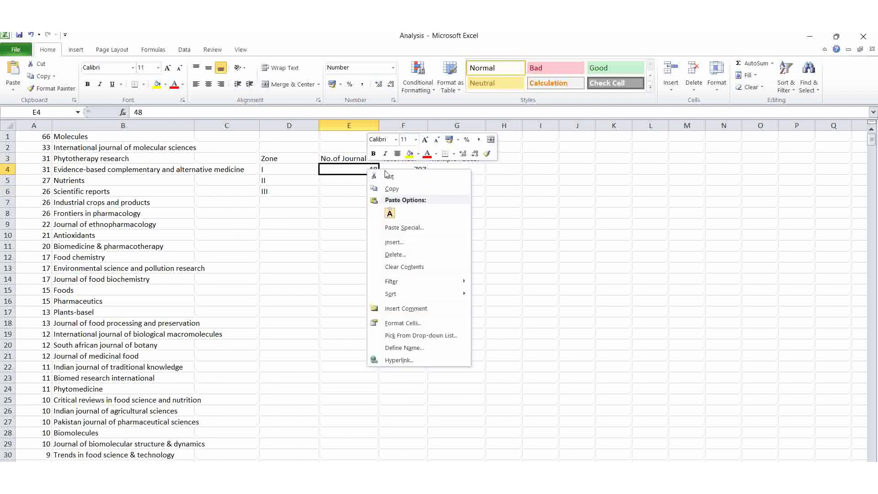
click(406, 325)
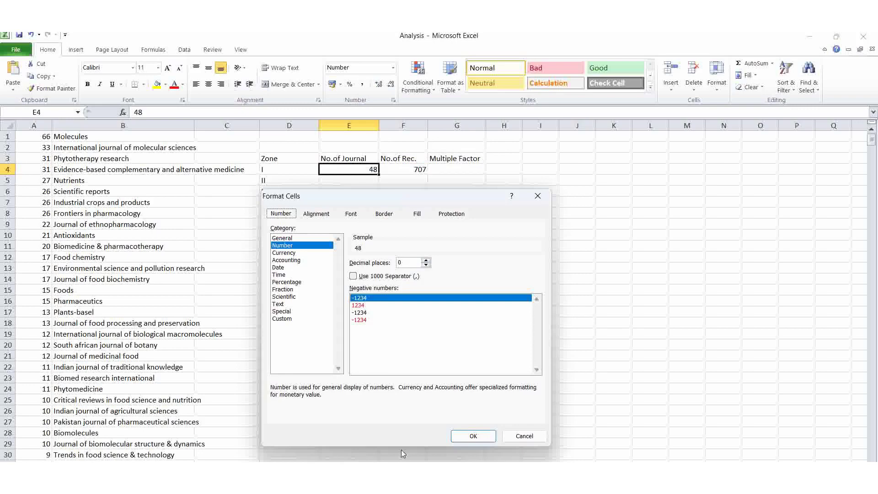
click(473, 435)
click(345, 187)
click(352, 171)
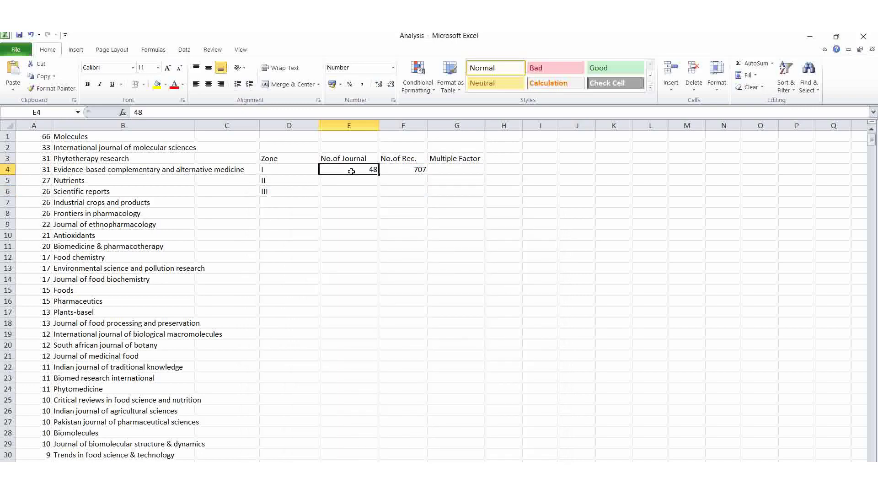
Enter Zone II values: 203 journals in E5 and 708 records in F5
scroll(351, 171, down, 2)
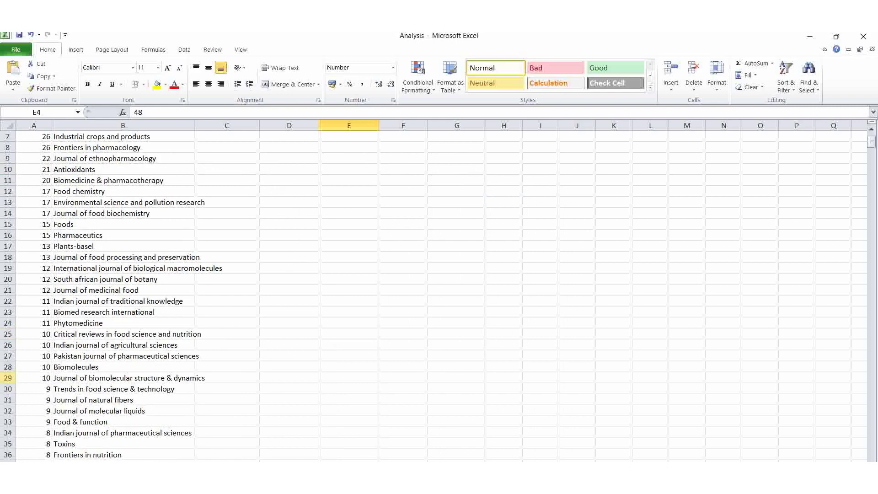
scroll(351, 170, down, 2)
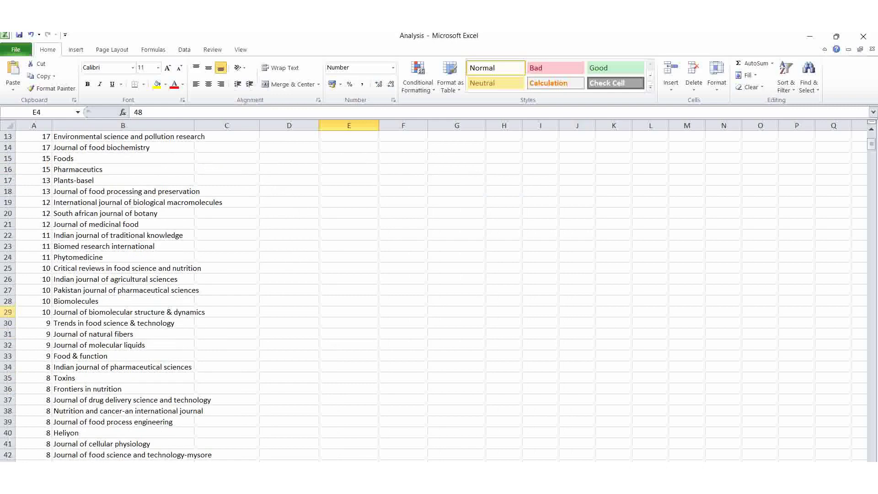
scroll(140, 413, up, 4)
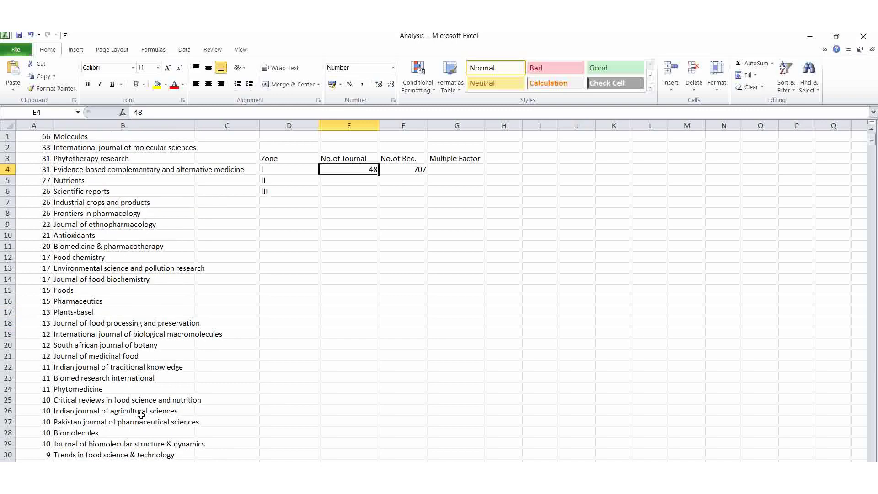
click(342, 183)
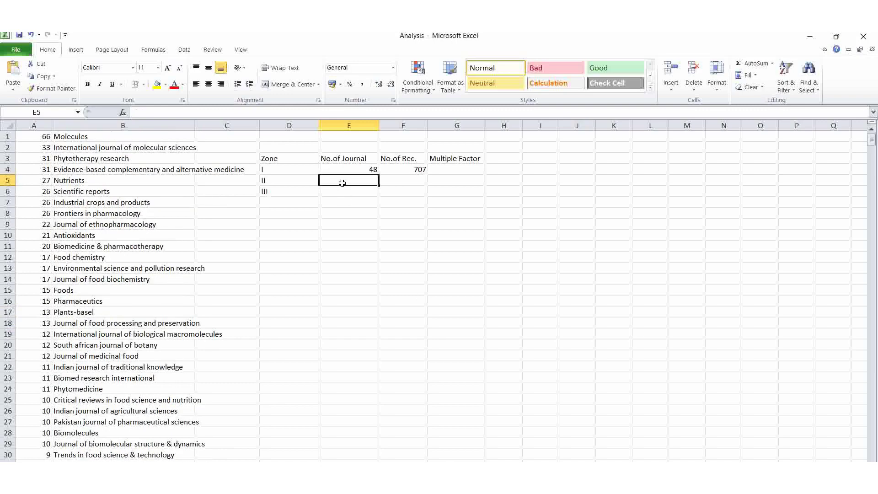
text(203)
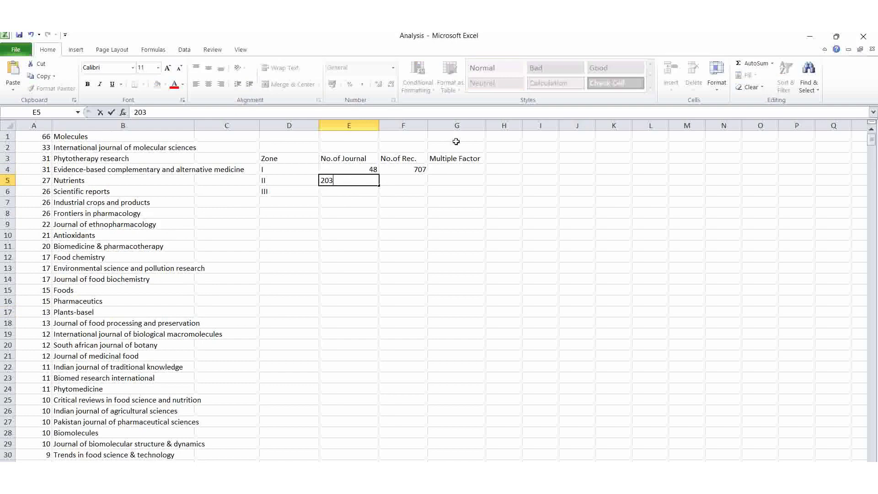
click(412, 180)
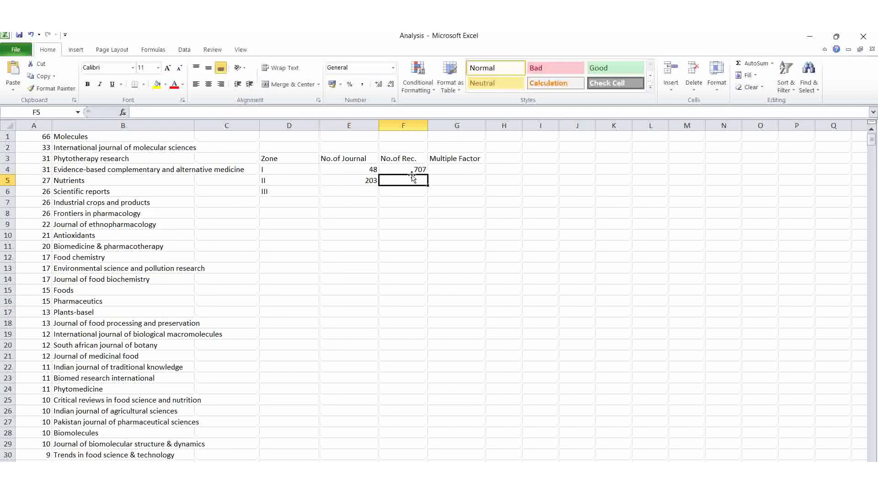
text(70)
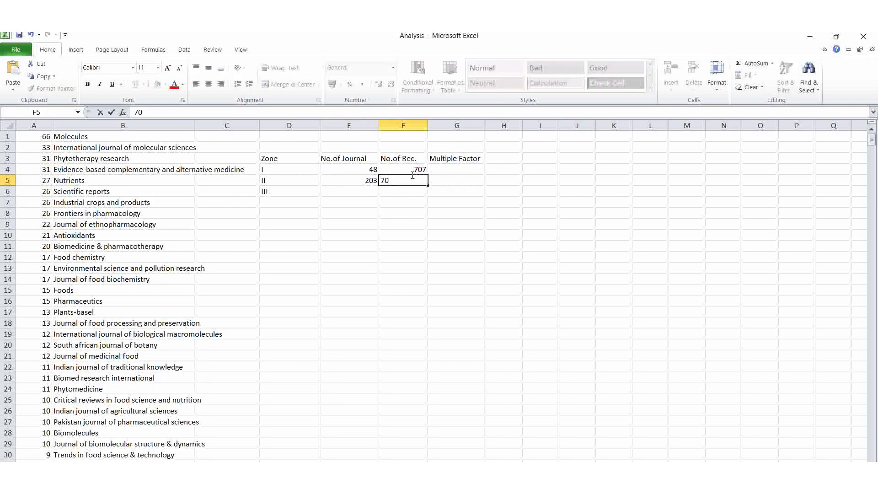
text(8)
Enter Zone III values: 604 journals in E6 and 709 records in F6
click(345, 192)
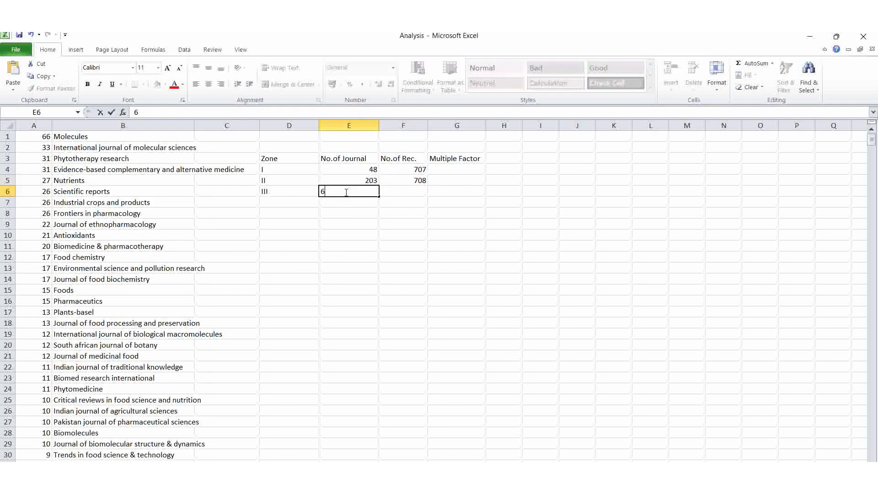
text(04)
click(403, 189)
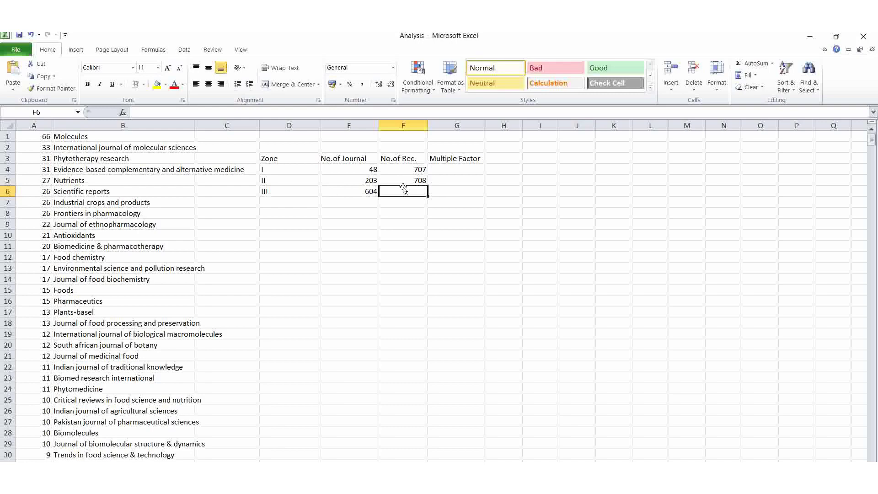
text(7)
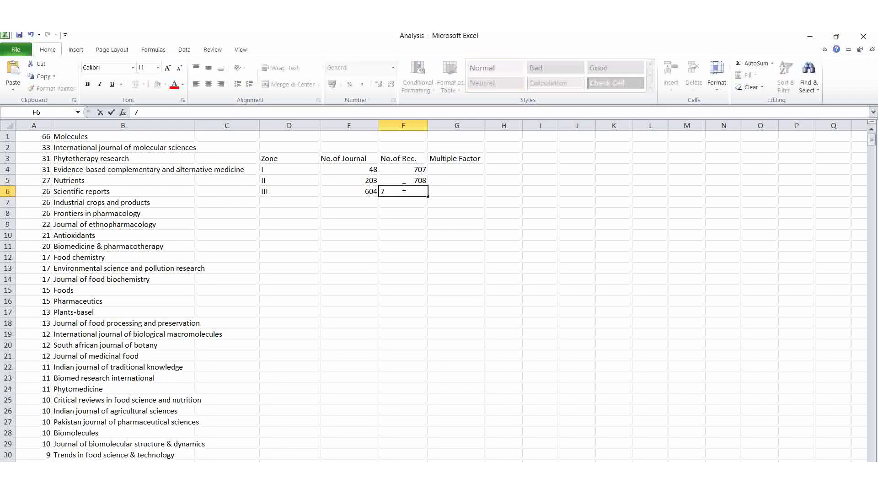
text(09)
drag(476, 214, 476, 220)
Move the Multiple Factor heading from G3 to H3
click(442, 158)
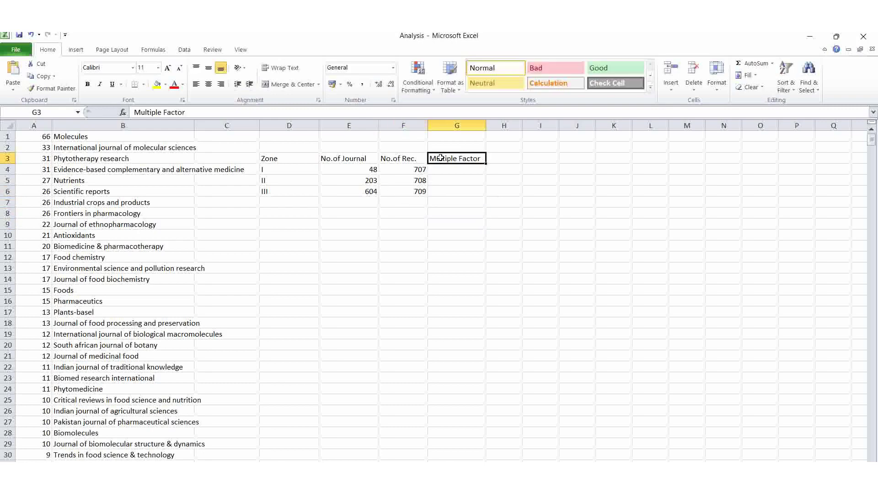
key(ctrl+c)
click(512, 161)
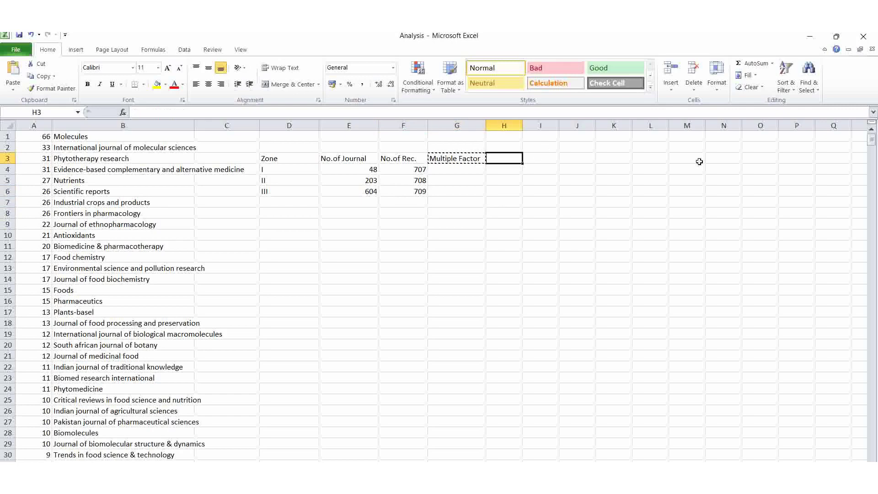
key(ctrl+v)
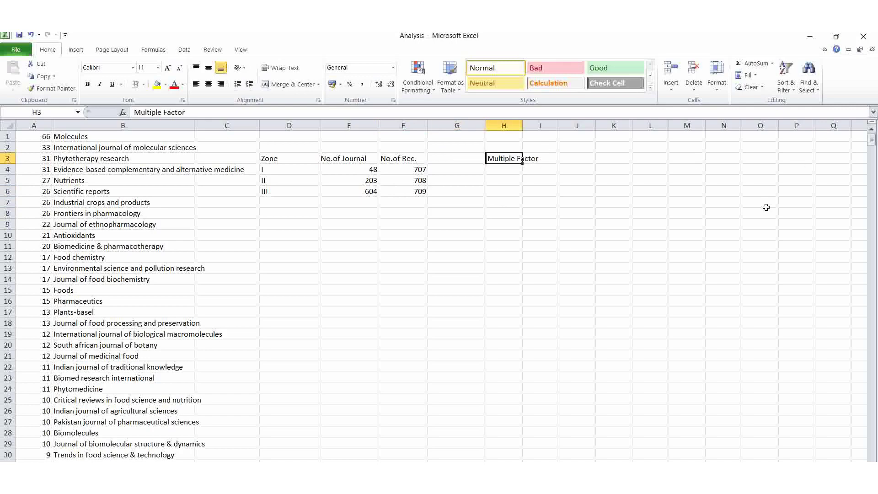
Put the heading % in G3 and start editing G4 for Zone I's percentage
click(456, 156)
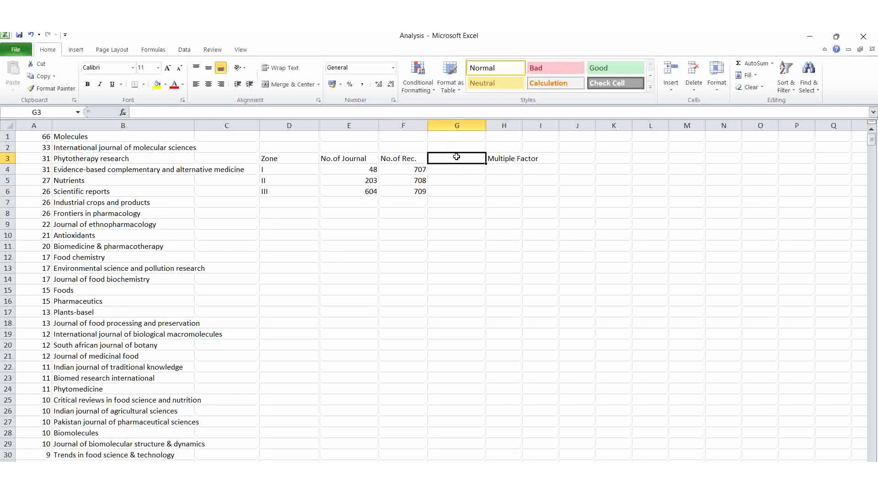
text(5)
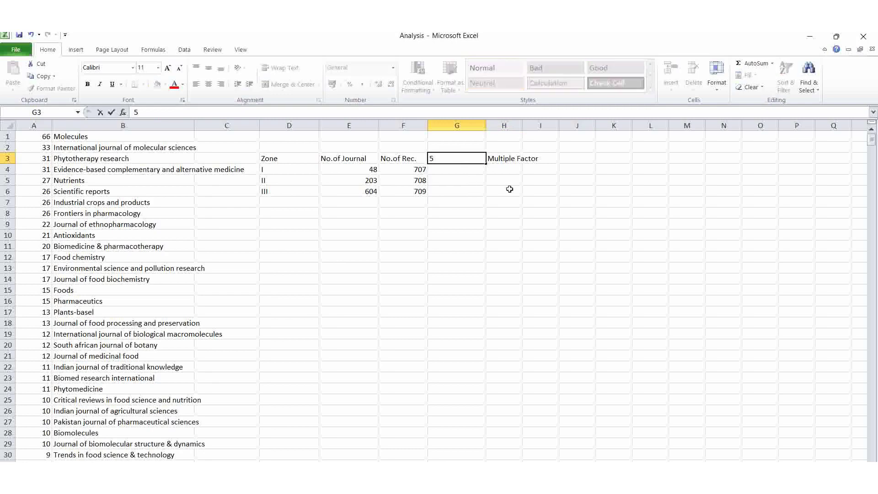
click(459, 203)
click(462, 156)
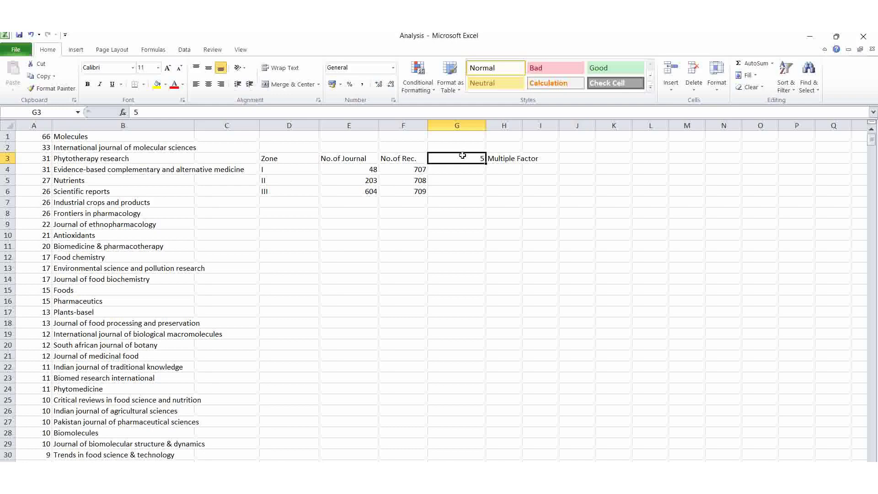
text(%)
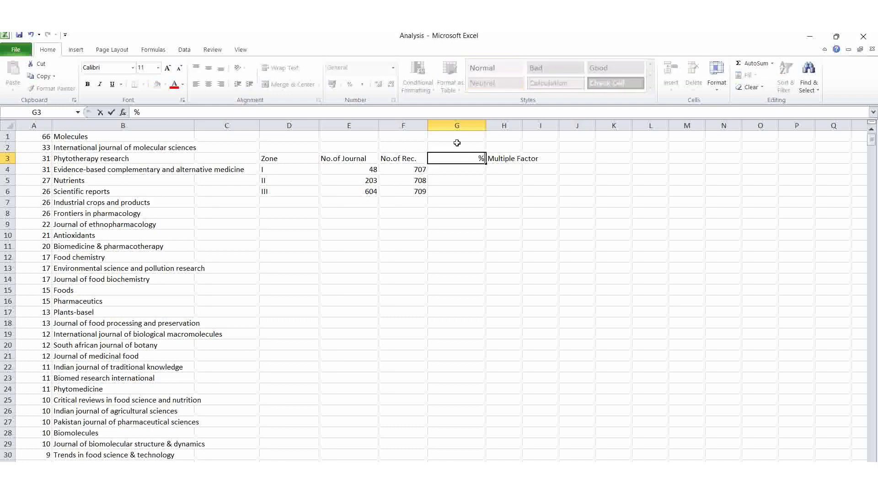
click(506, 233)
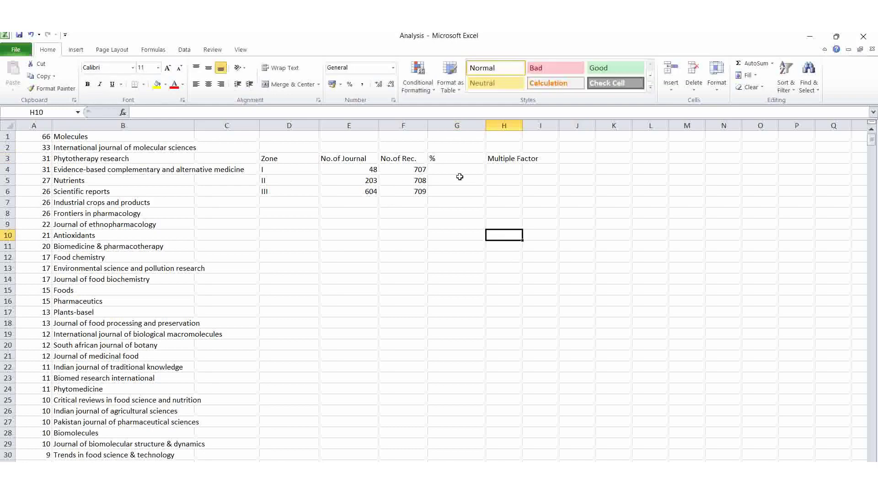
click(438, 169)
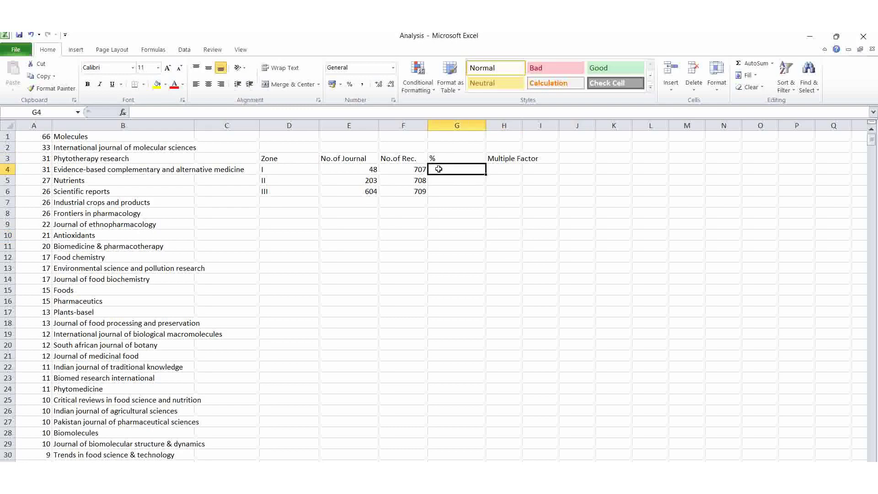
click(223, 109)
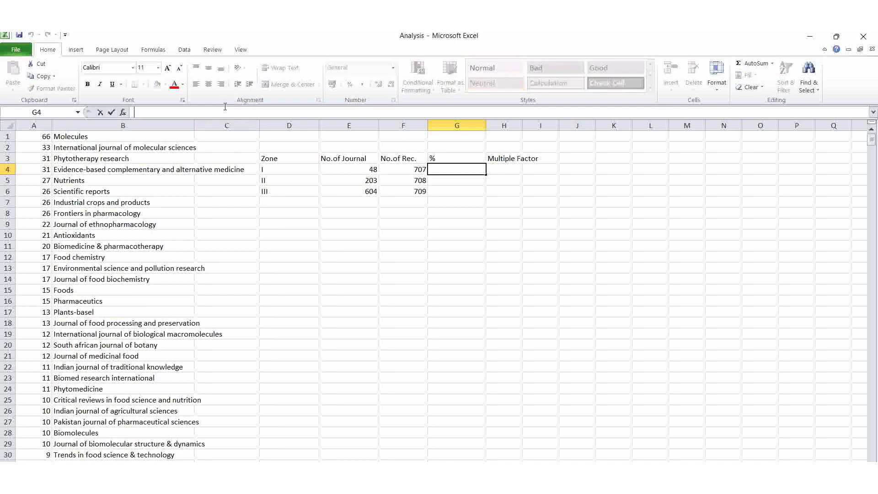
AutoSum the zone records to 2124 in F7 and the zone journals to 855 in E7
text(()
click(418, 255)
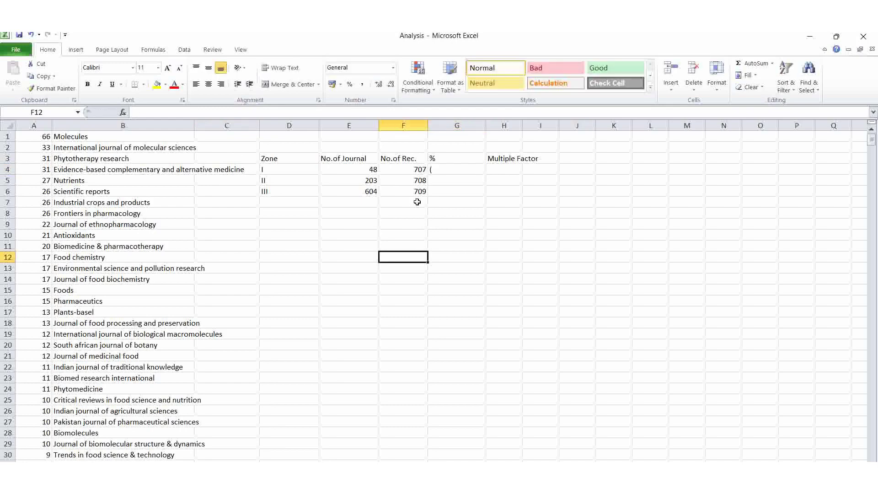
drag(405, 167, 406, 202)
click(742, 63)
click(436, 279)
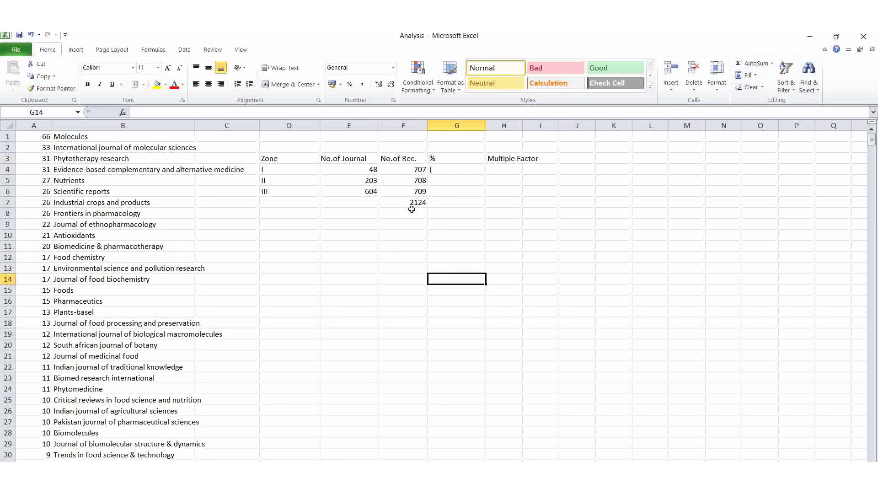
drag(359, 169, 355, 201)
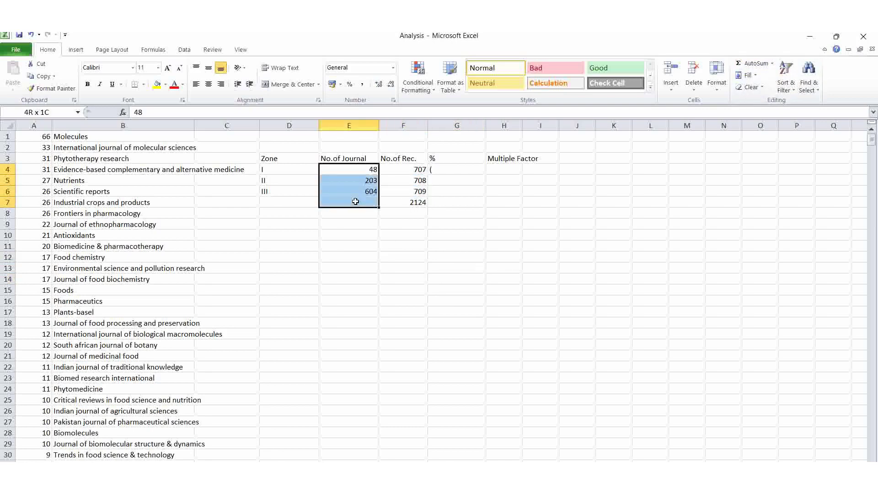
click(753, 65)
click(391, 266)
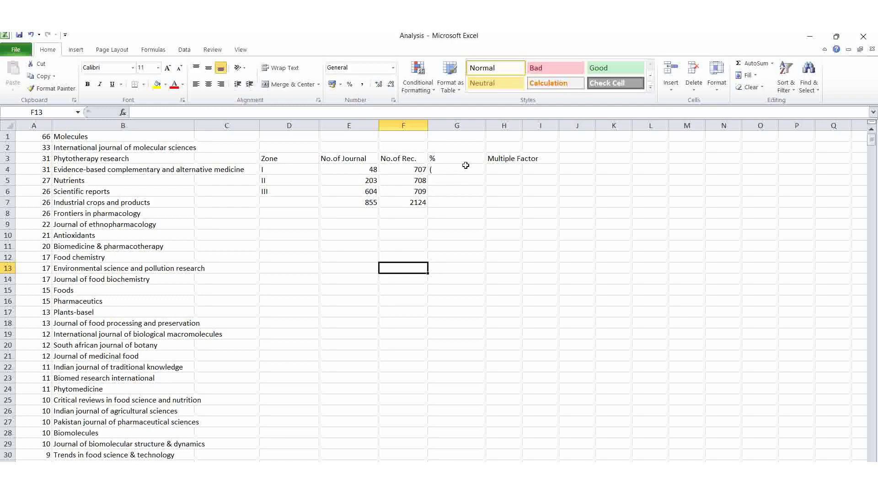
Replace G4's stray bracket with the formula =(F4*100)/2124 for zone I's share
click(447, 170)
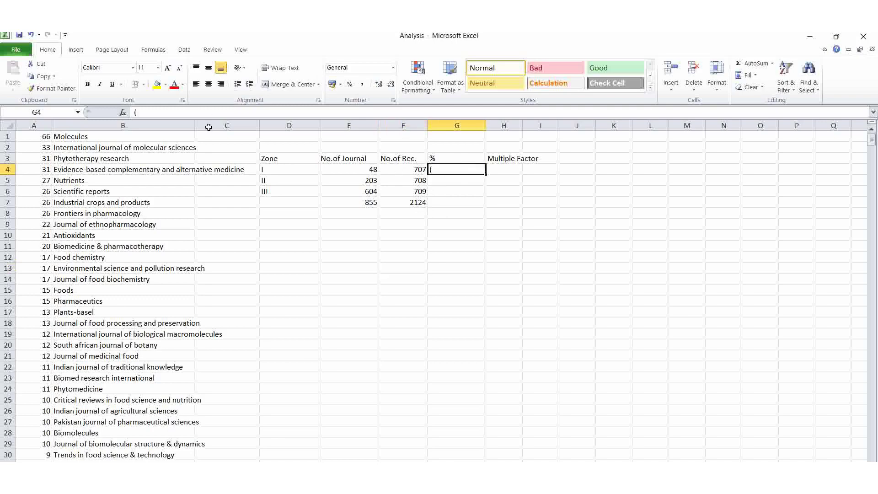
click(156, 114)
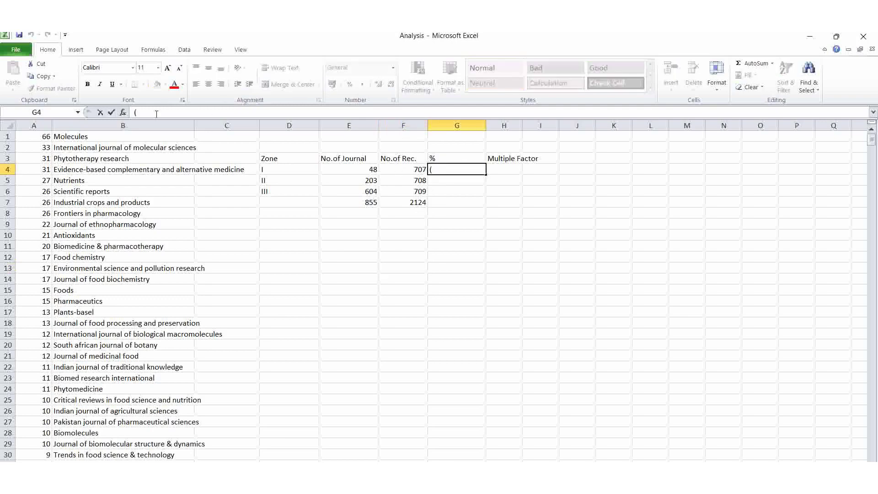
key(BackSpace)
text(=)
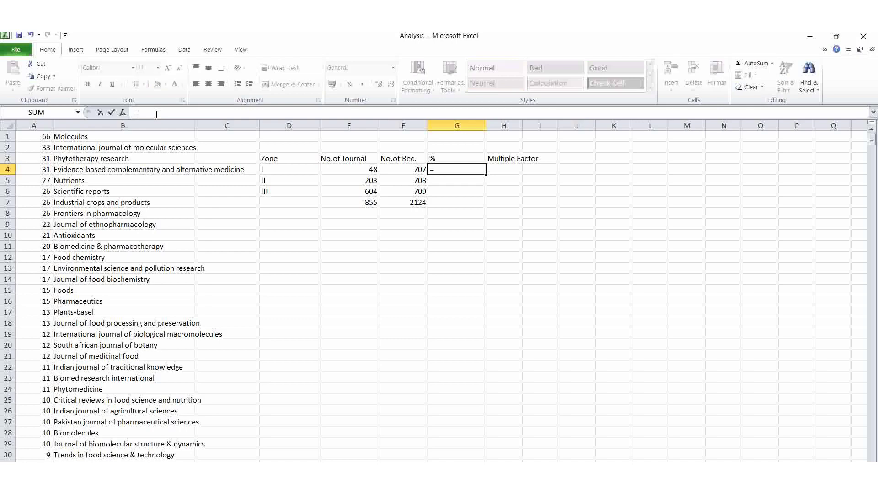
text(()
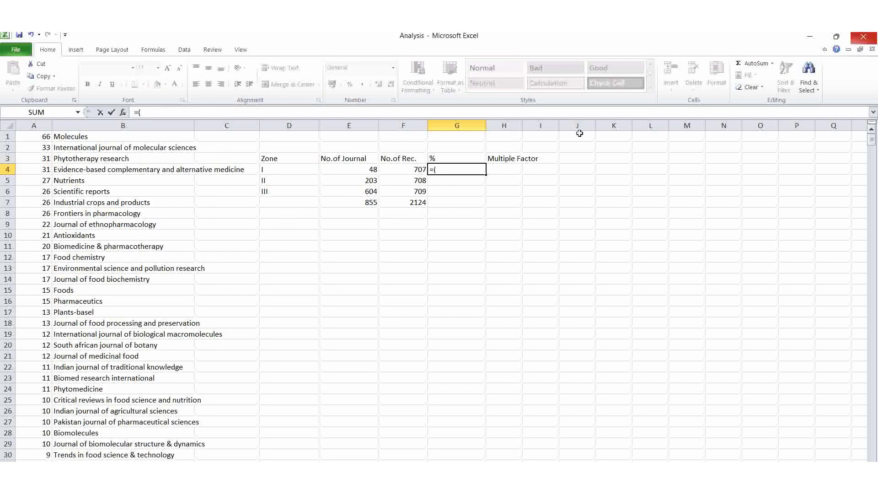
click(409, 169)
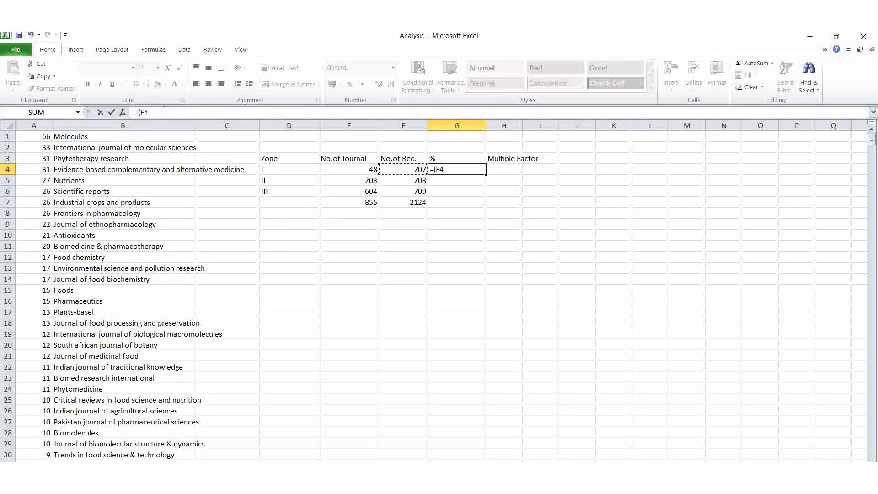
text(*100)/2124)
key(Return)
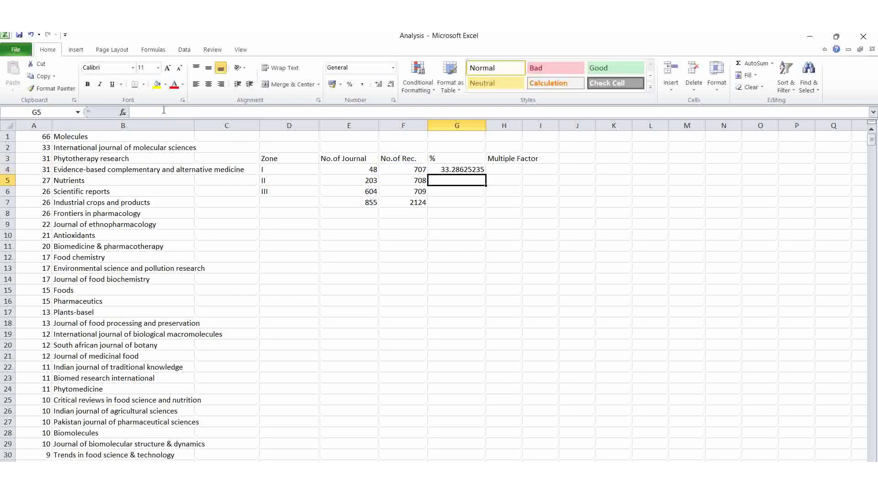
Round the percentage to one decimal (33.3) and fill it down to G6
click(453, 169)
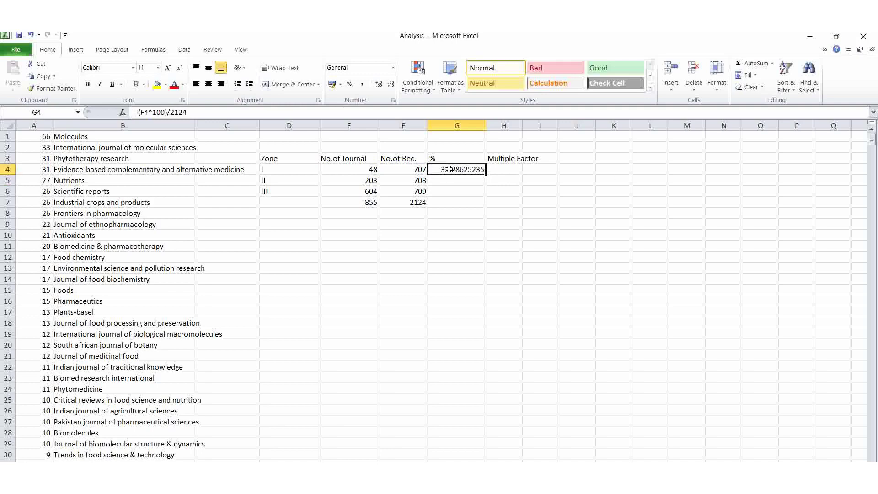
click(391, 85)
click(391, 85)
click(391, 85)
click(391, 85)
click(391, 85)
click(391, 85)
click(391, 85)
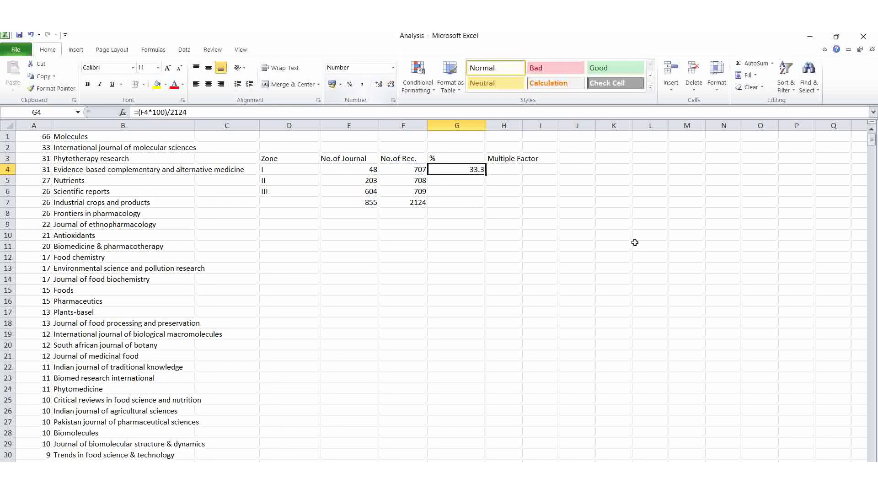
click(530, 202)
click(480, 169)
drag(485, 175, 485, 194)
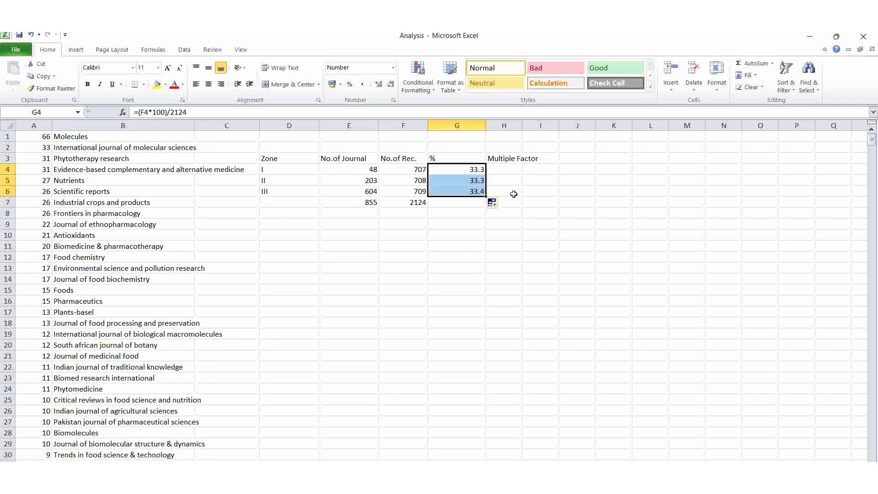
Scroll the Analysis sheet down and back up to bring the Zone table in columns D–H into view
click(513, 194)
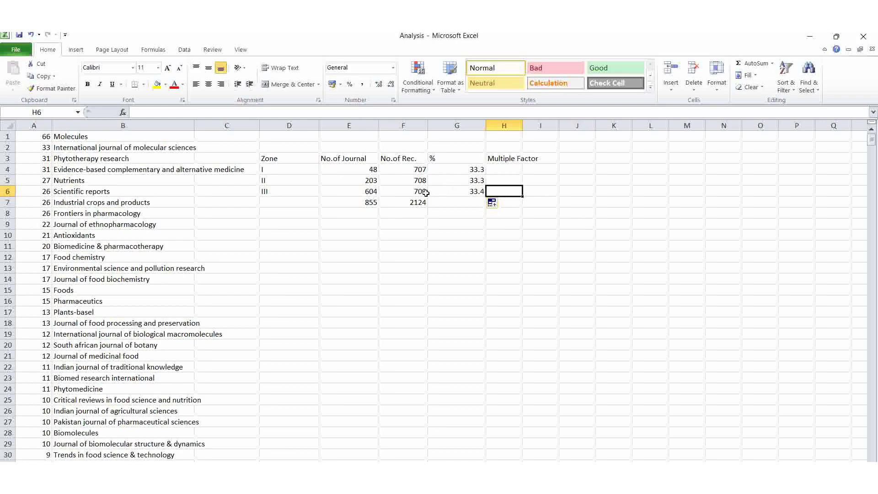
click(357, 192)
click(151, 345)
scroll(154, 357, down, 4)
scroll(153, 358, down, 20)
scroll(154, 369, down, 20)
scroll(156, 362, down, 20)
scroll(156, 359, down, 5)
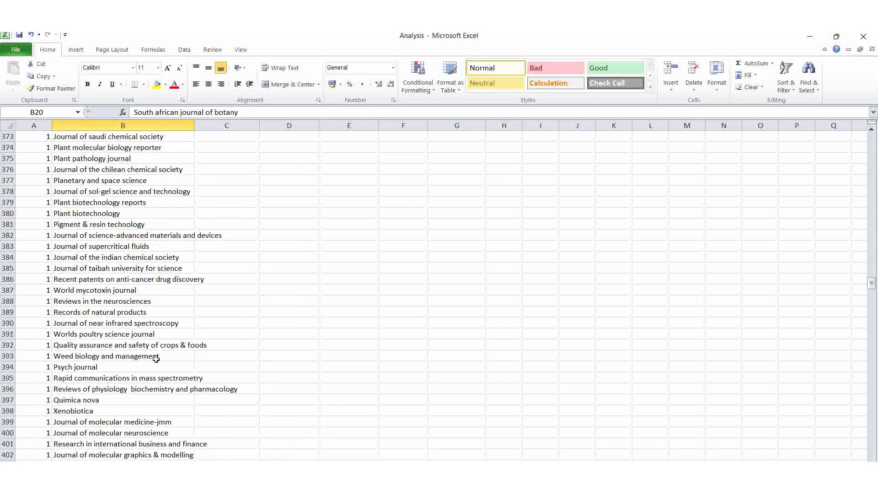
scroll(691, 362, up, 20)
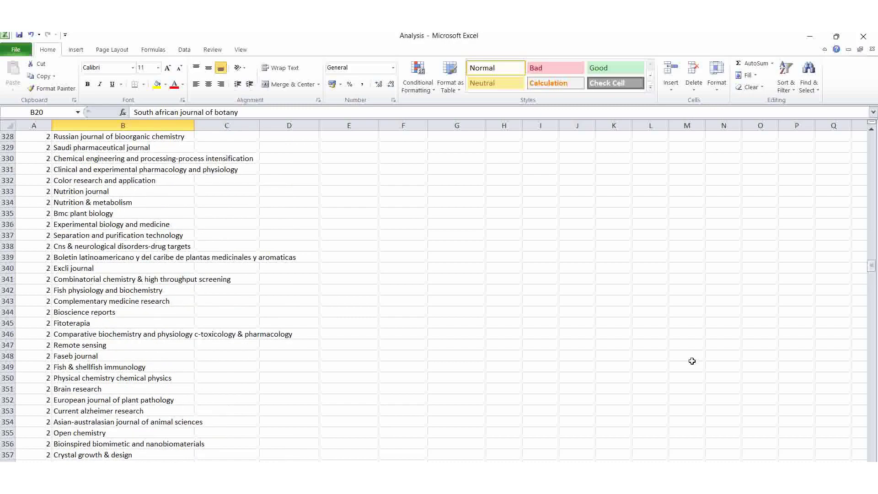
scroll(690, 359, up, 20)
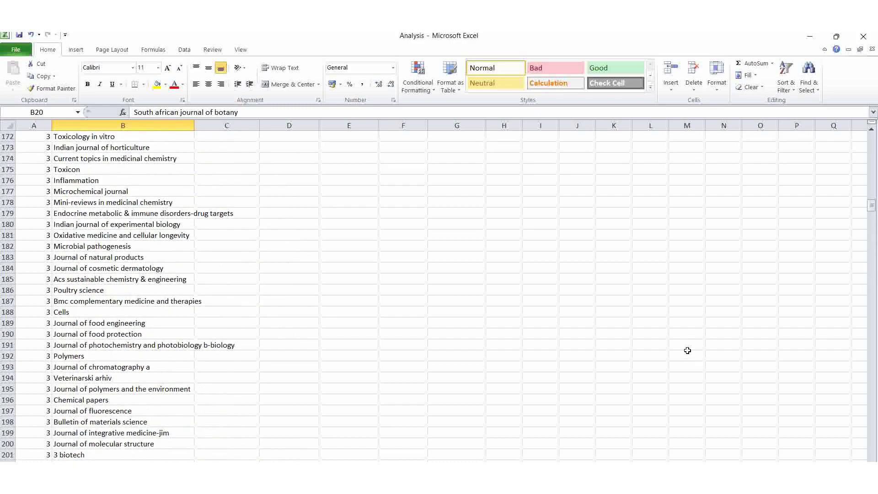
scroll(691, 337, up, 20)
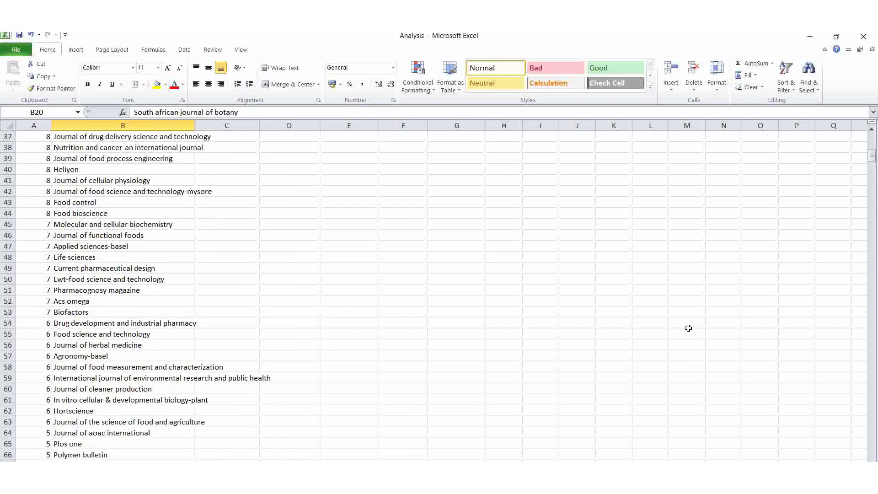
scroll(687, 327, up, 3)
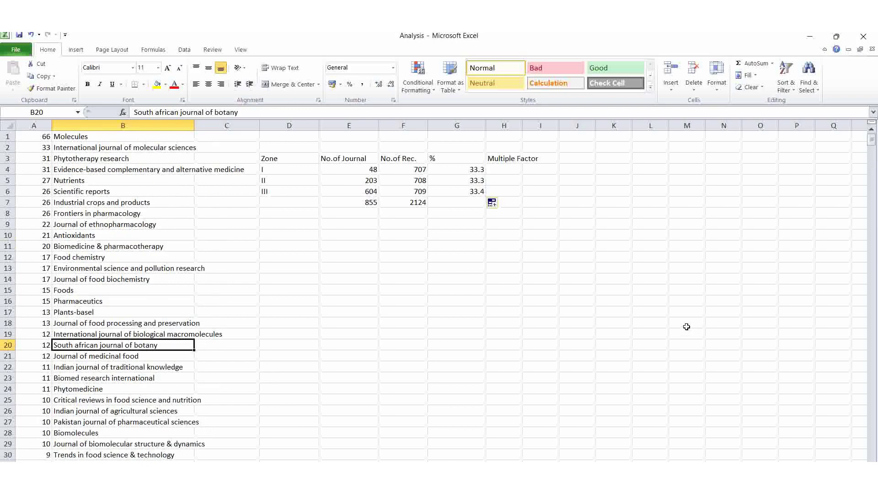
Widen column H and enter 0 as zone I's Multiple Factor in H4
click(501, 168)
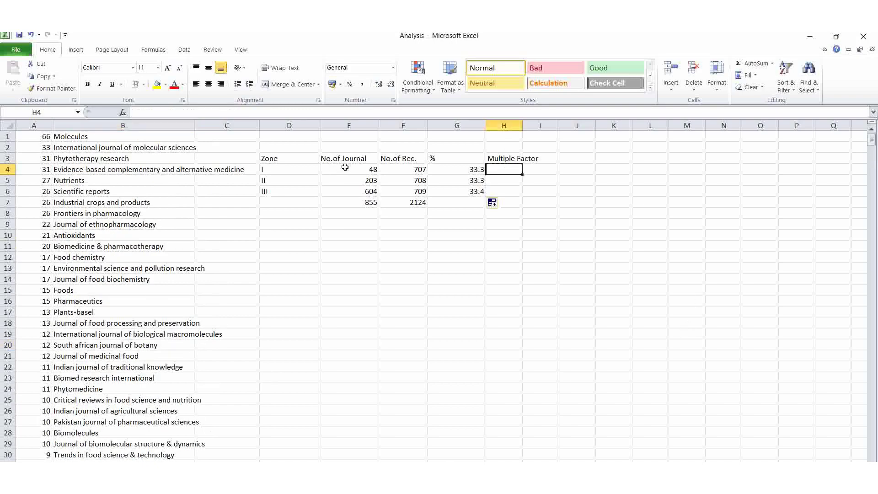
click(345, 167)
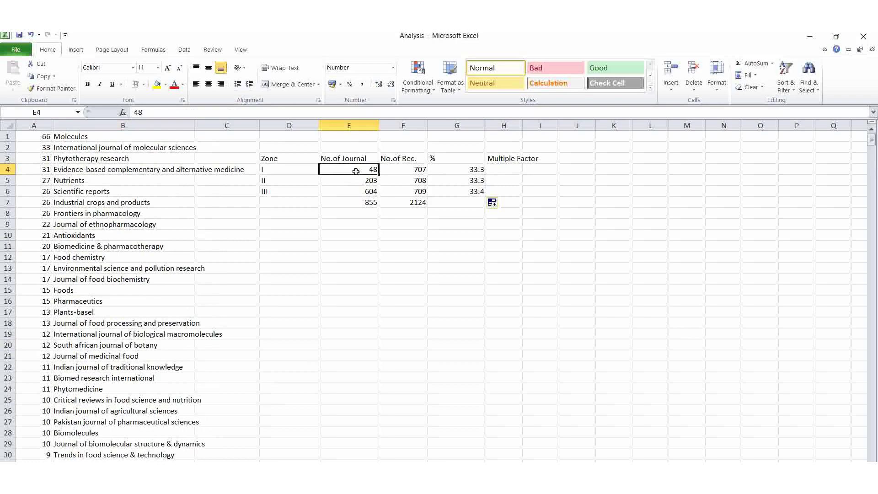
drag(423, 168, 418, 189)
click(359, 160)
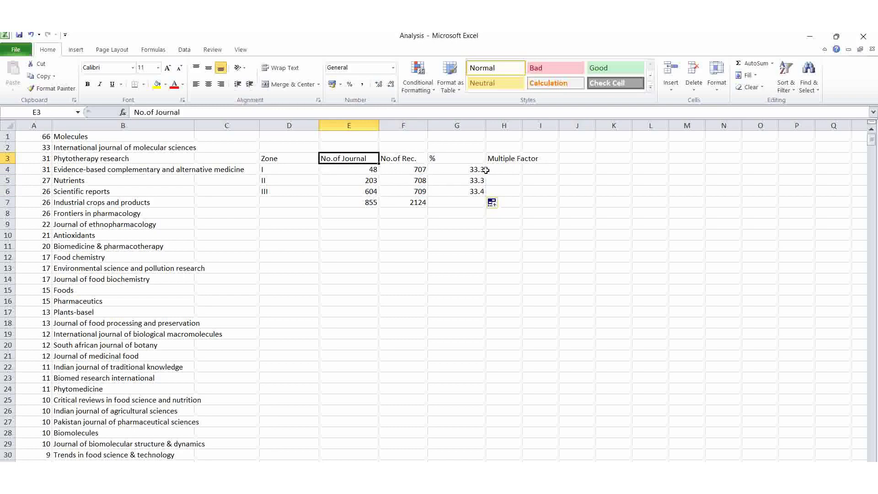
click(505, 169)
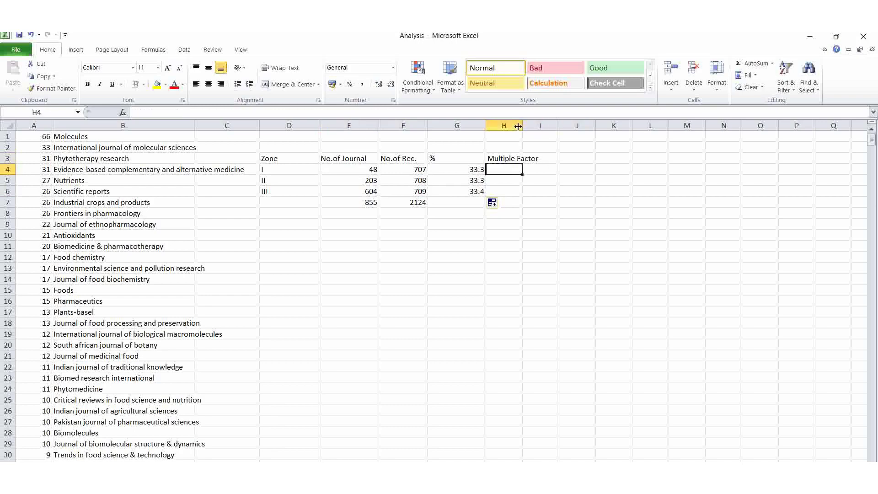
drag(518, 126, 544, 126)
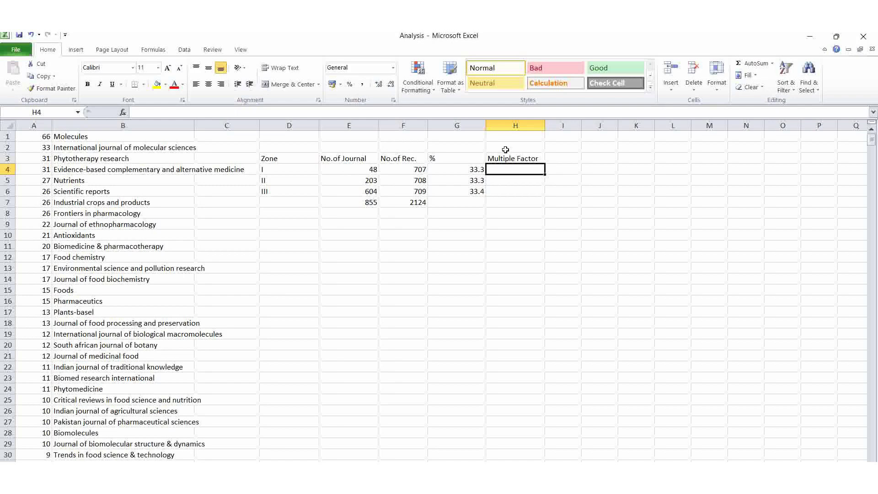
text(0)
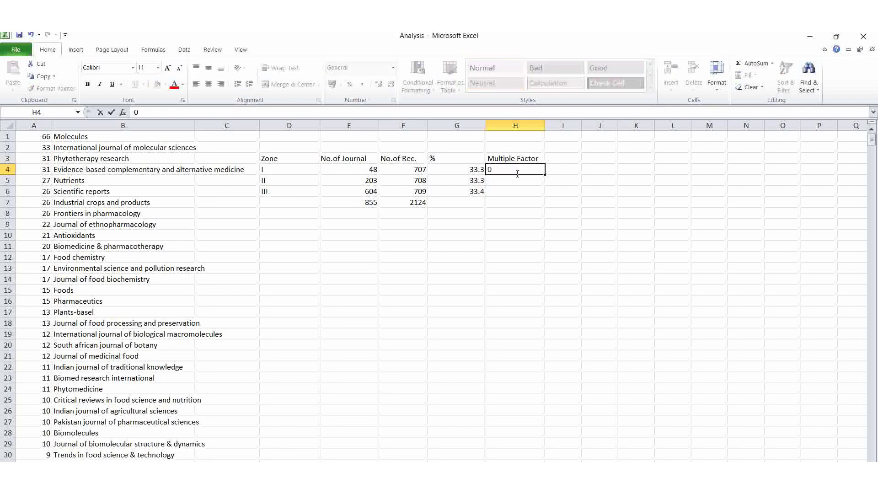
key(Return)
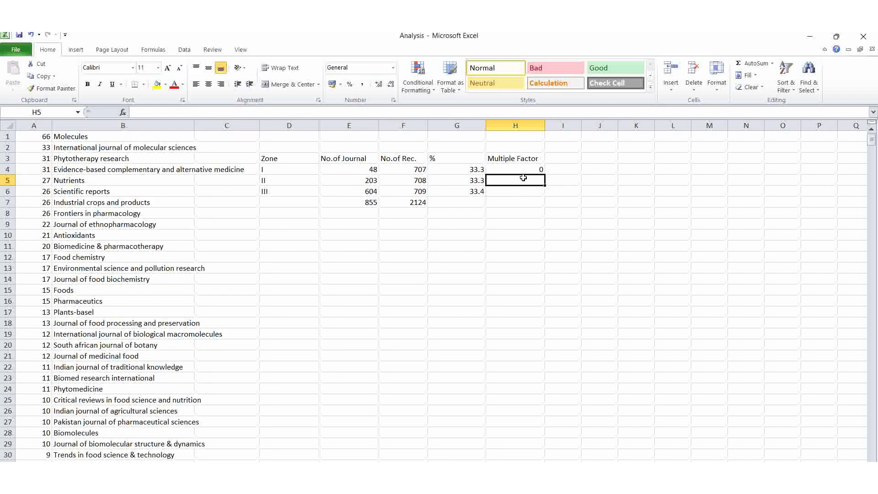
Enter =E5/E4 in H5 as zone II's Multiple Factor
text(=)
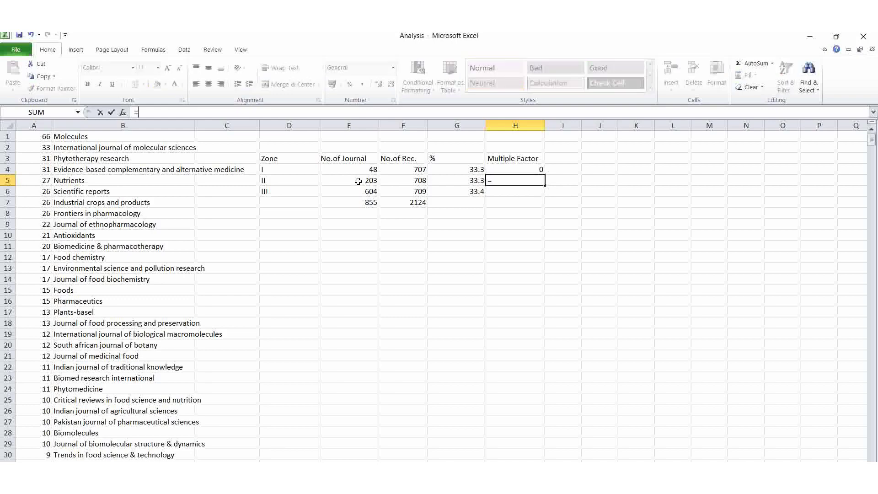
click(358, 181)
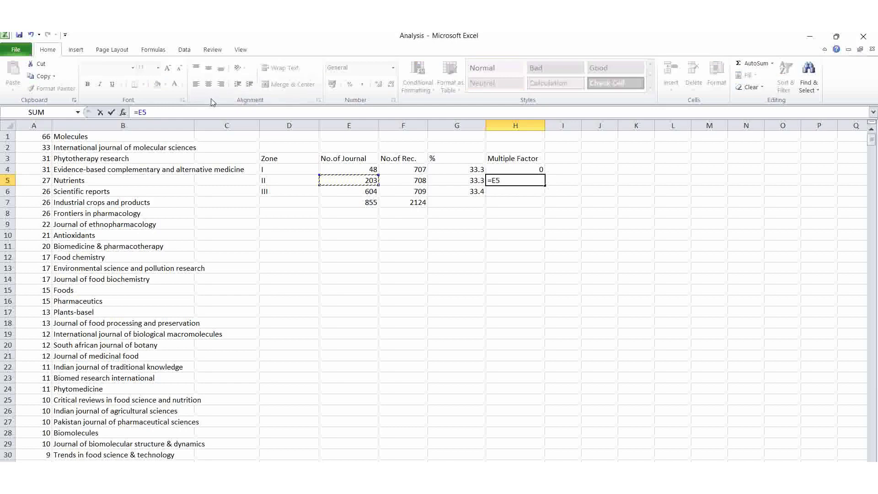
text(/)
click(355, 170)
key(Return)
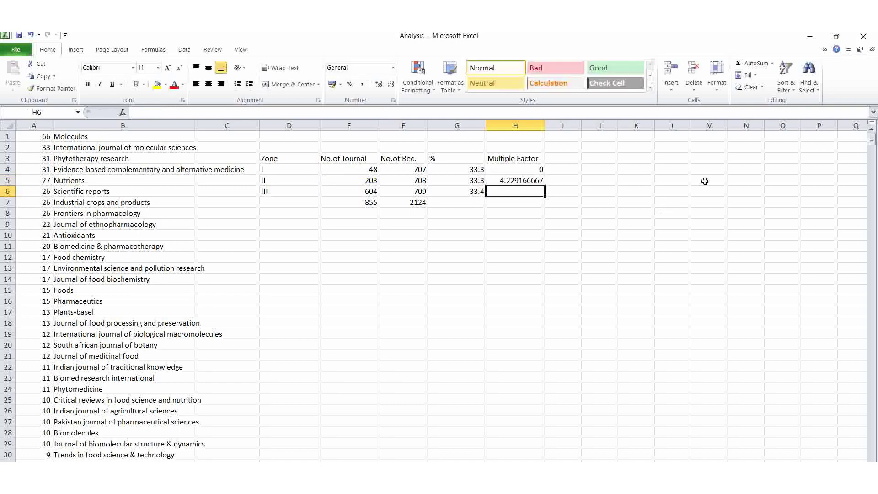
Show the factor to one decimal (4.2) and fill it down to H6 for zone III
click(531, 181)
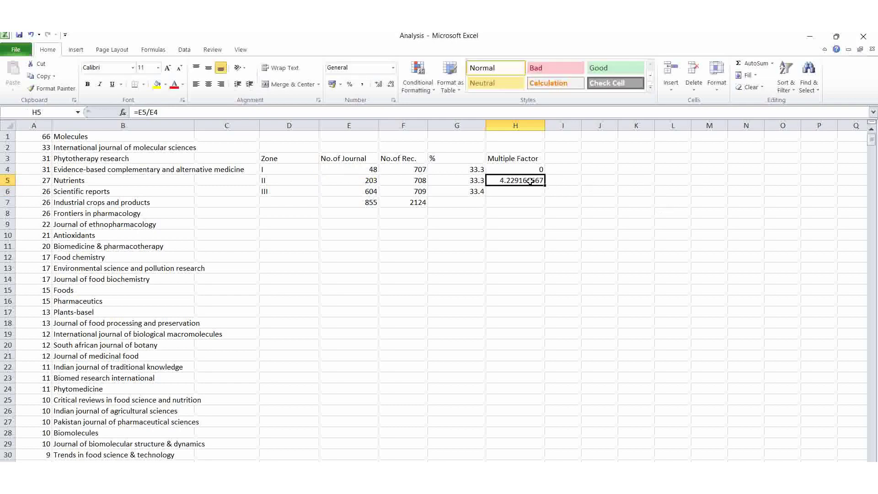
click(391, 84)
click(391, 85)
click(391, 85)
click(391, 85)
click(391, 85)
click(391, 84)
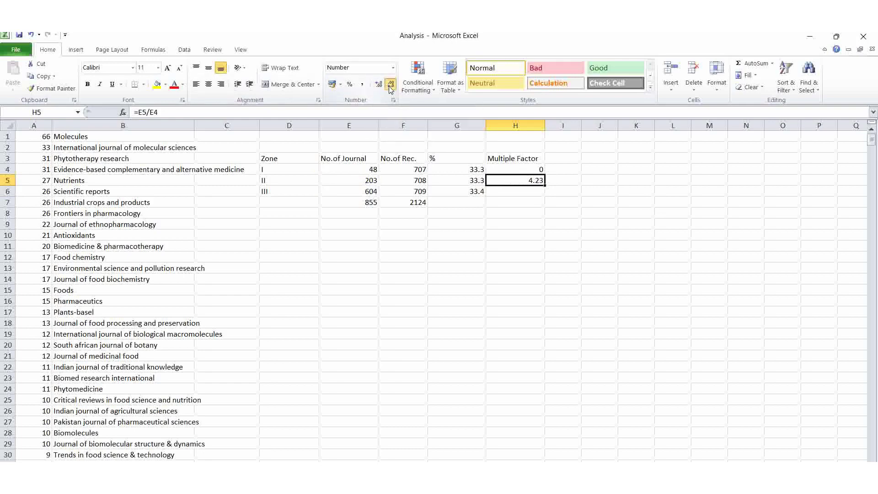
click(391, 88)
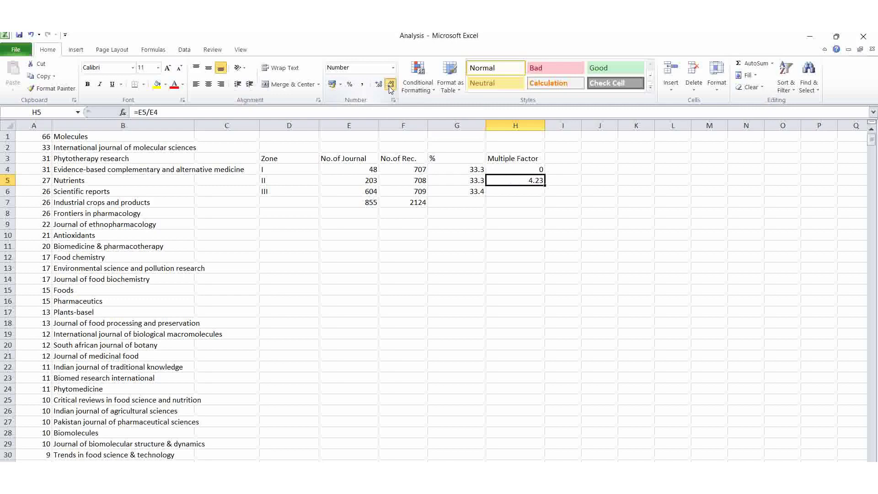
click(616, 223)
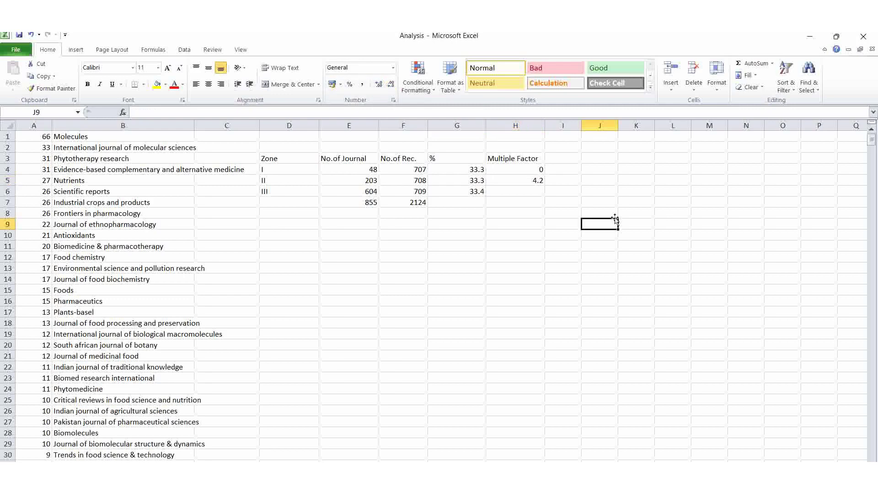
click(537, 180)
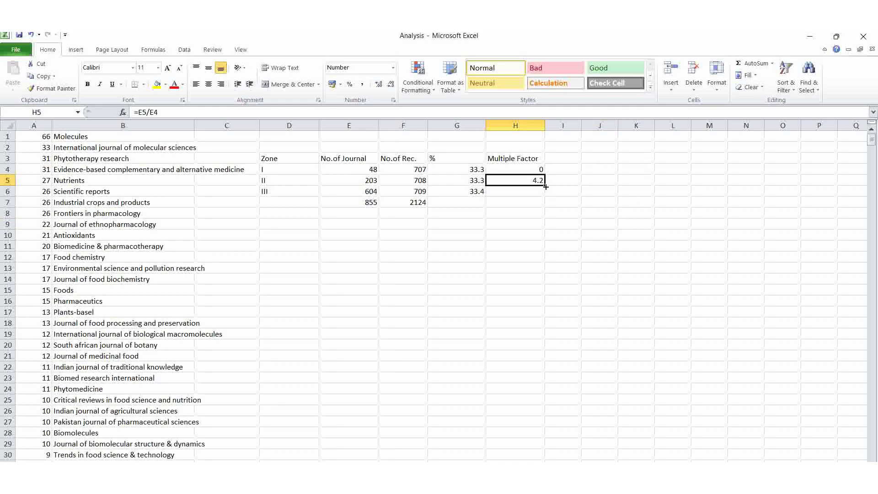
drag(547, 187, 547, 196)
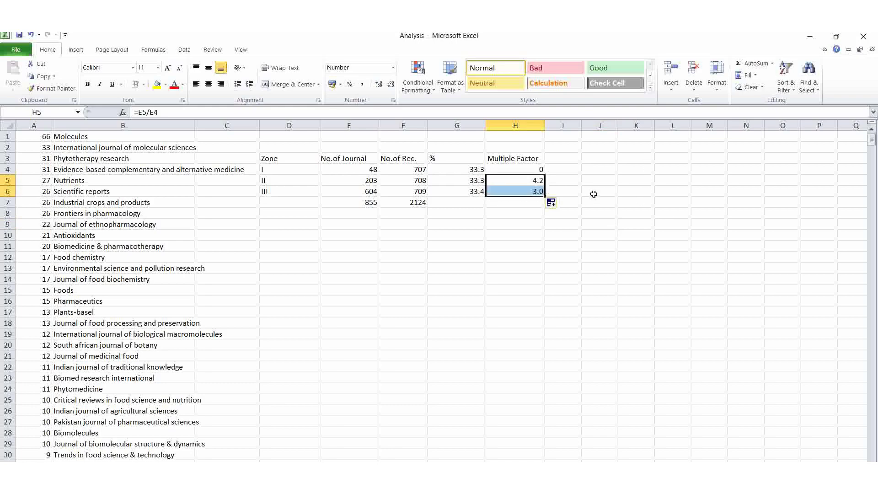
click(600, 183)
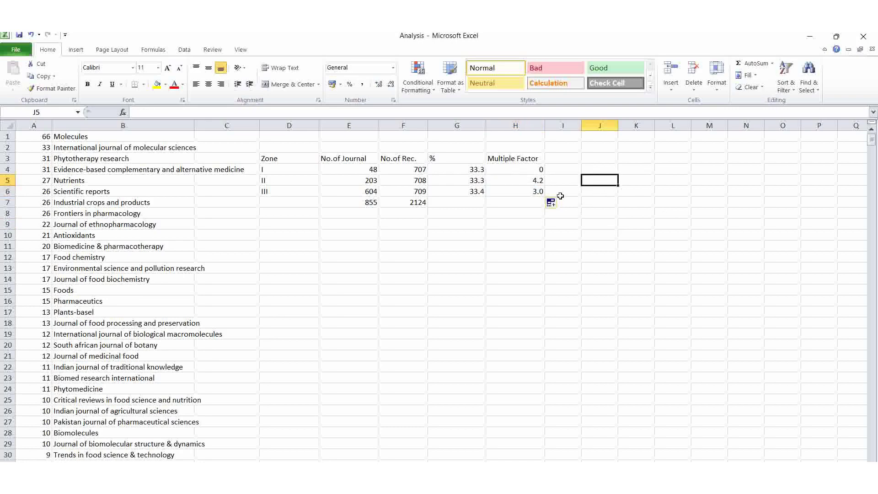
click(516, 181)
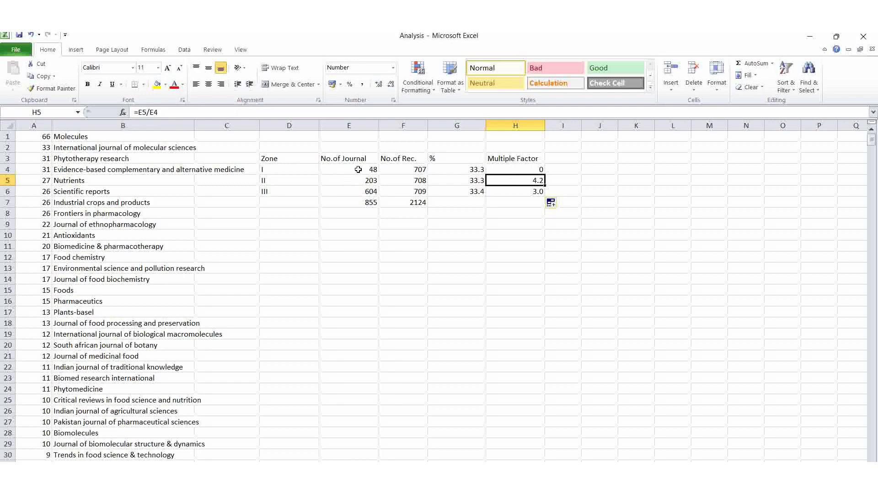
click(516, 192)
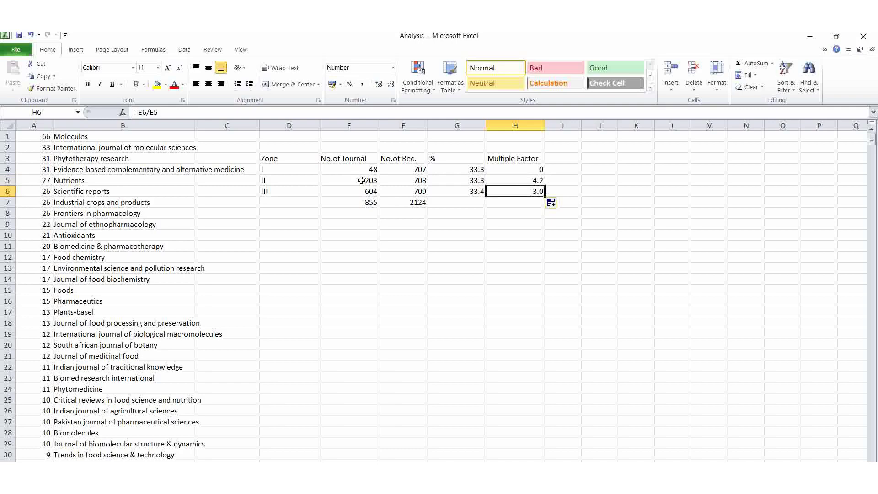
click(542, 238)
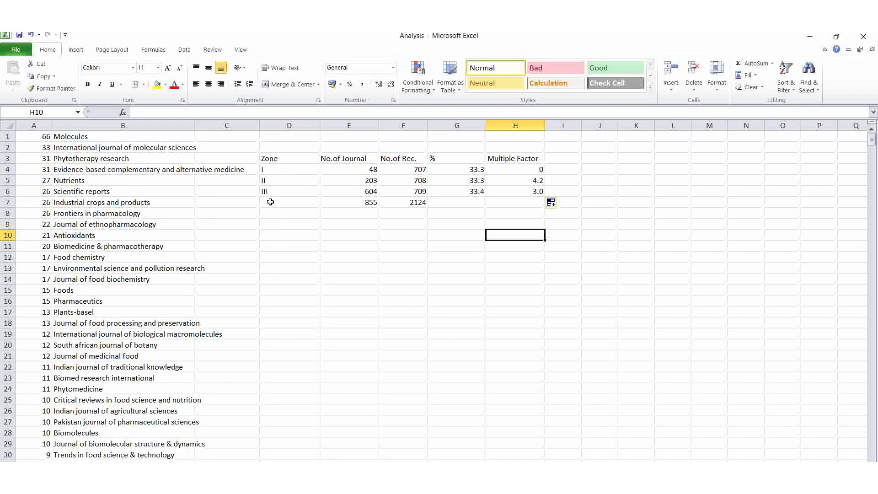
Centre the contents of columns D through H
click(293, 134)
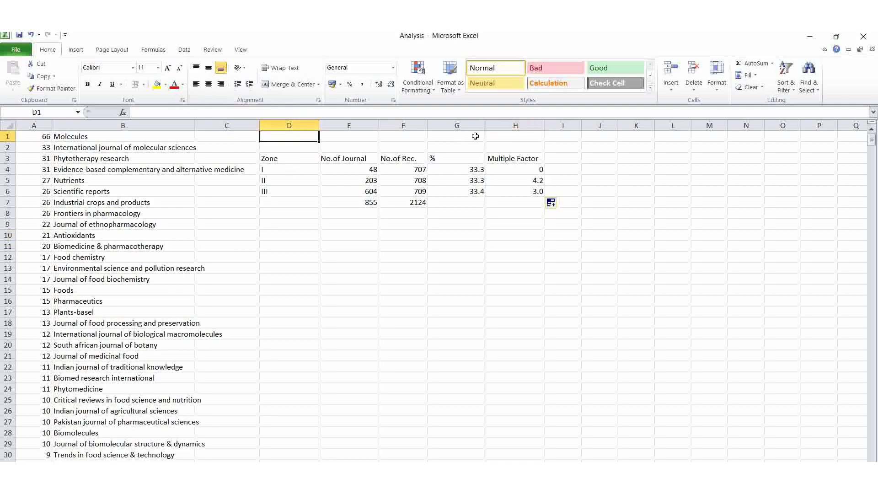
shift+click(524, 128)
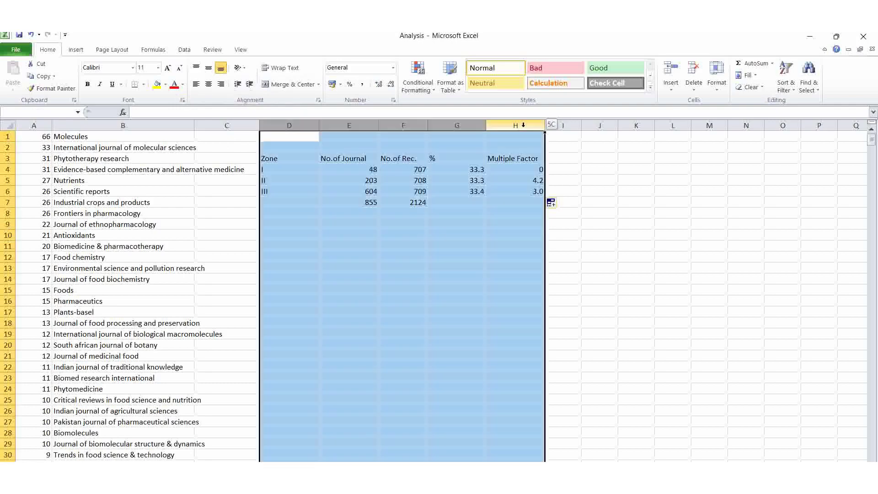
click(207, 86)
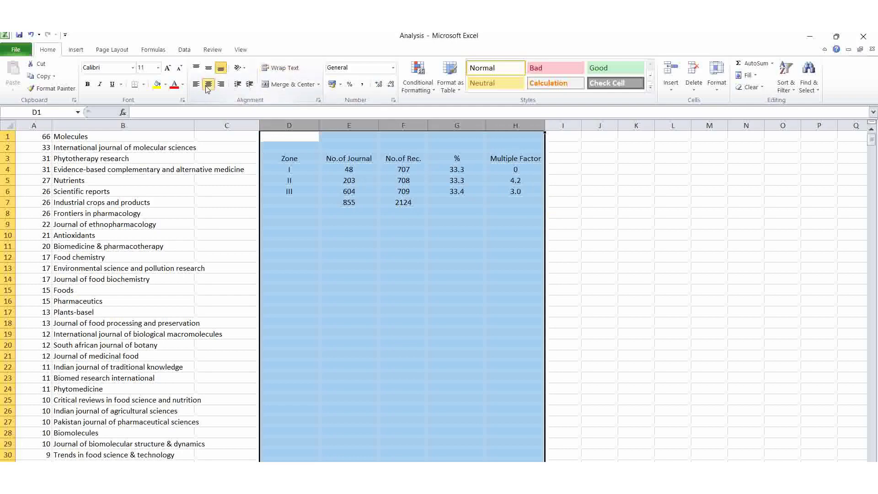
click(302, 287)
Make the header row D3:H3 bold
drag(274, 157, 523, 159)
key(ctrl+b)
click(509, 272)
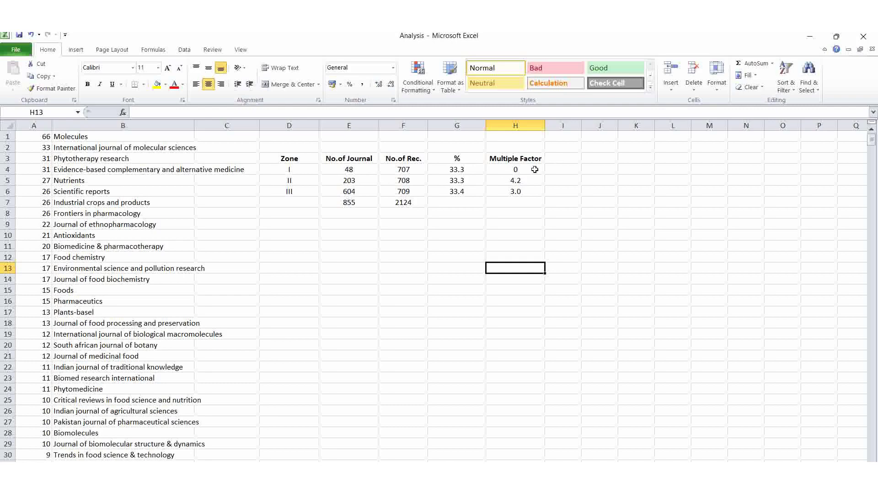
click(503, 229)
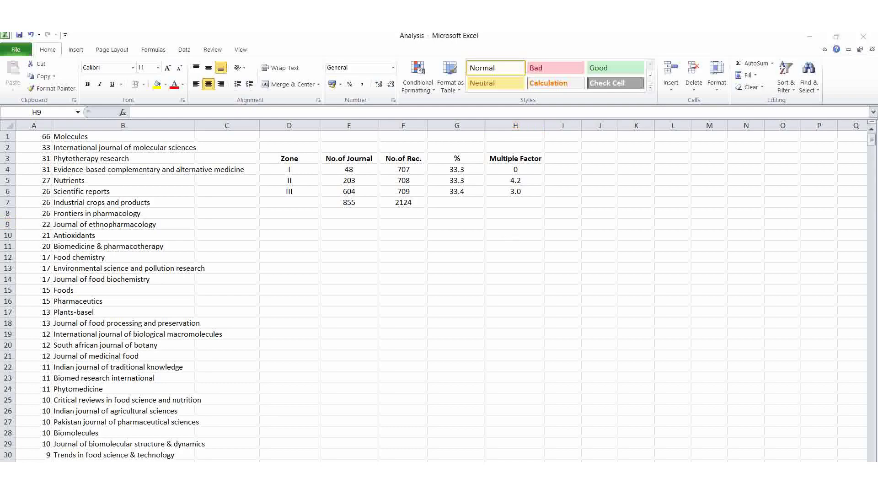
mouse_move(784, 459)
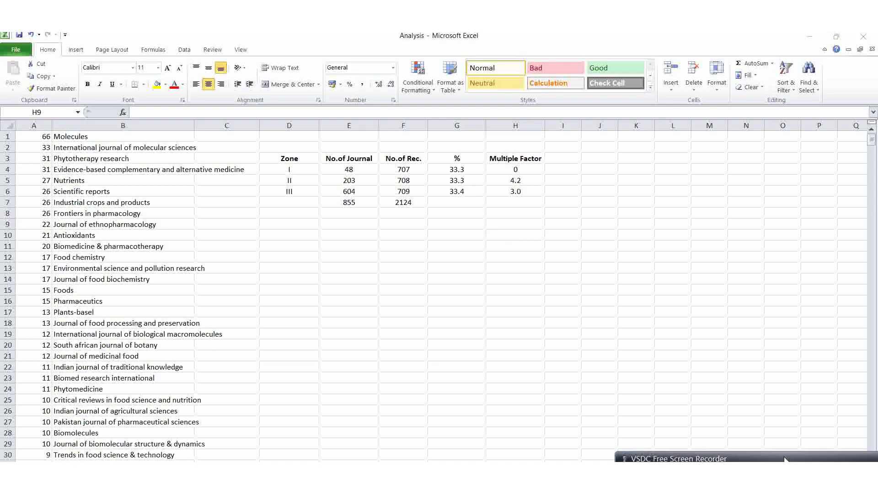